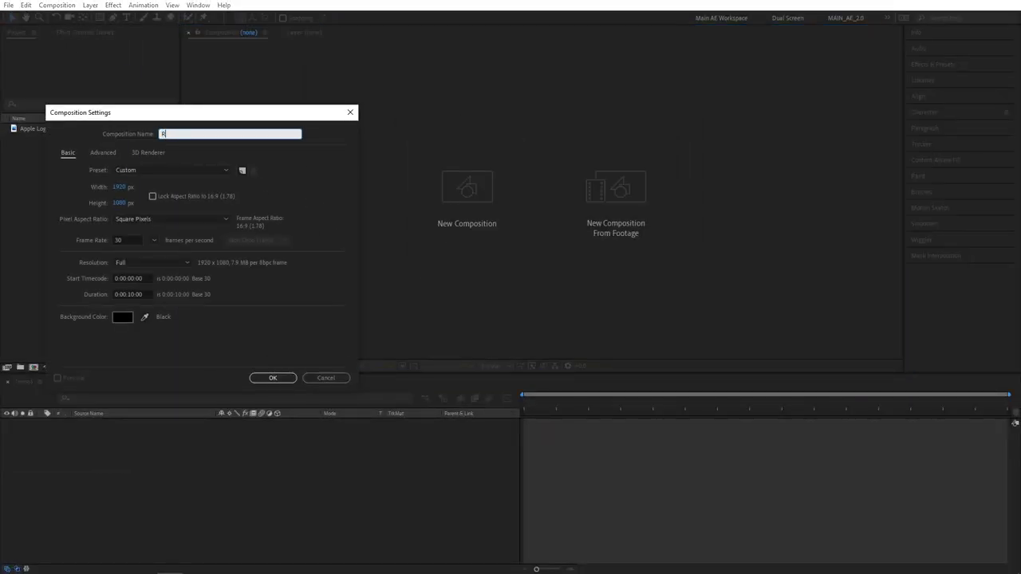
Confirm the 1920×1080, 30 fps, 10-second composition named Render.
{"action": "key", "text": "Return"}
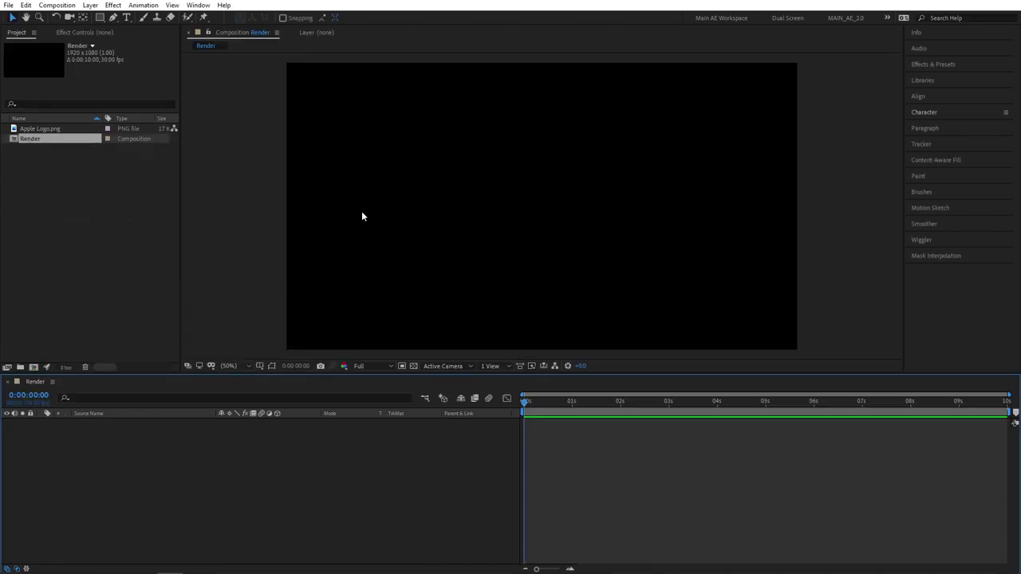
Add Apple Logo.png to Render and pre-compose it as Logo.
{"action": "left_click_drag", "start_coordinate": [53, 132], "coordinate": [101, 462]}
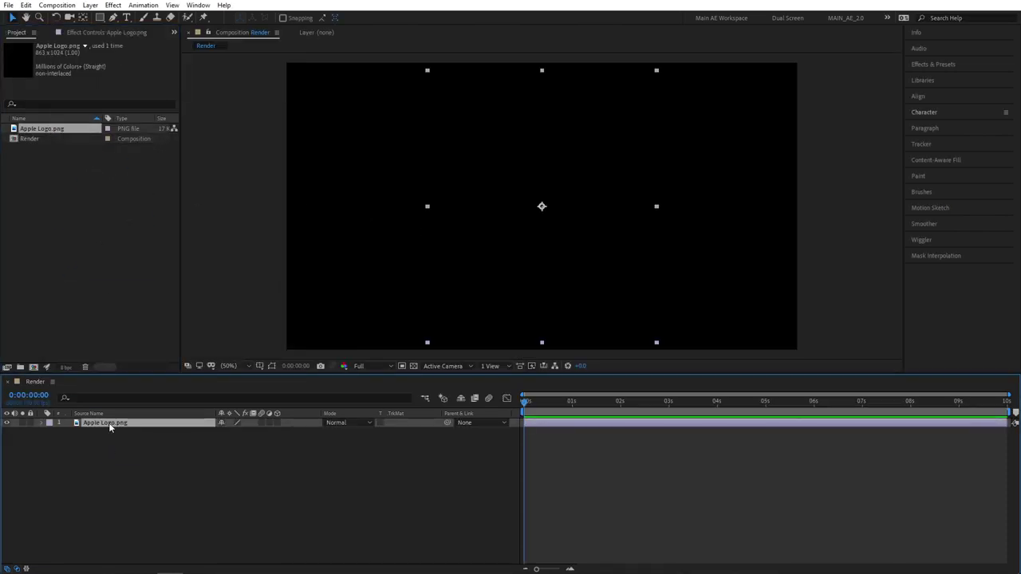
{"action": "right_click", "coordinate": [109, 425]}
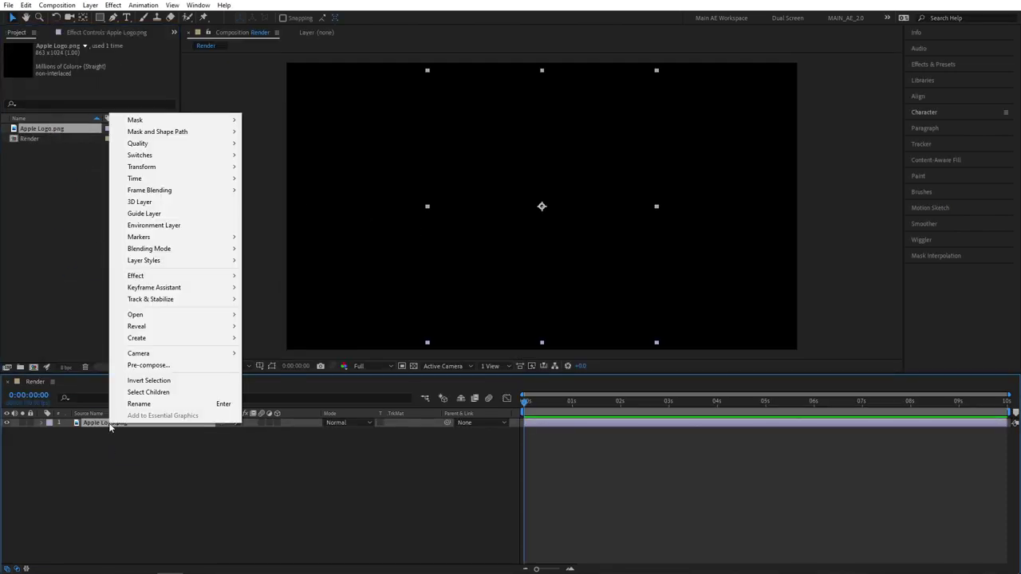
{"action": "left_click", "coordinate": [149, 365]}
{"action": "type", "text": "Logo"}
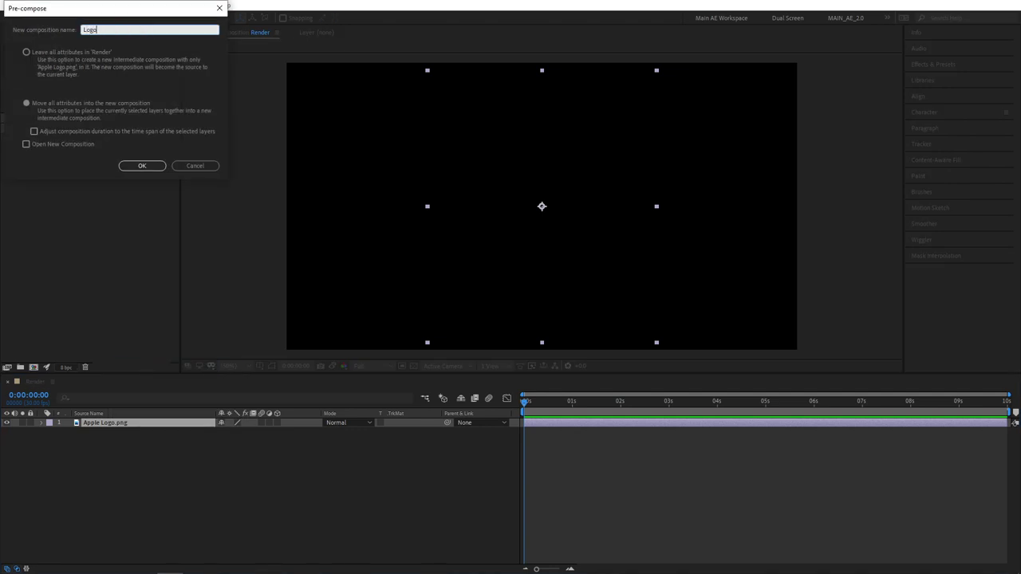
{"action": "left_click", "coordinate": [143, 167]}
Apply a Fill effect to the Logo layer with pure white colour.
{"action": "right_click", "coordinate": [103, 422]}
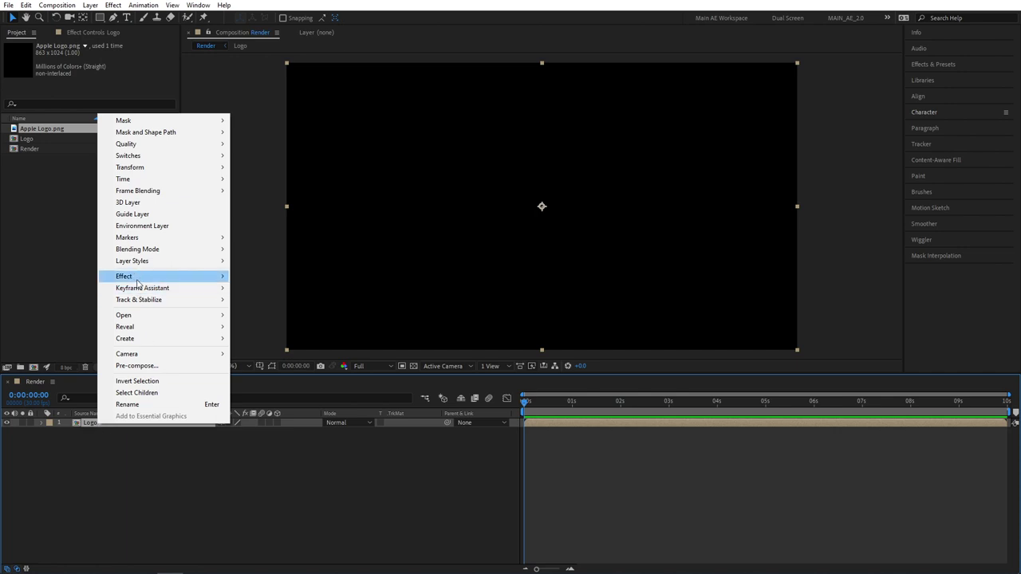
{"action": "mouse_move", "coordinate": [138, 276]}
{"action": "mouse_move", "coordinate": [258, 257]}
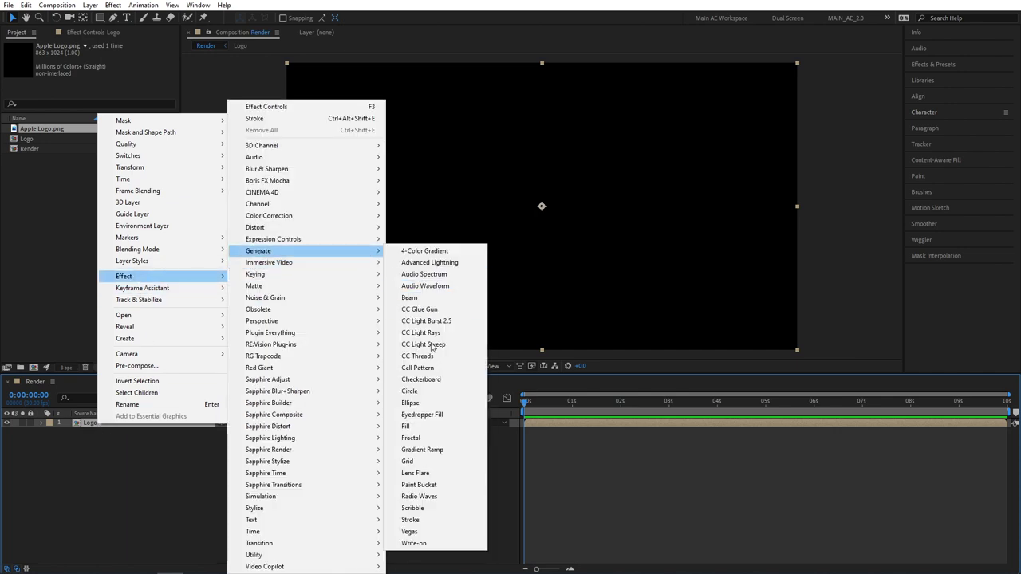
{"action": "left_click", "coordinate": [418, 426]}
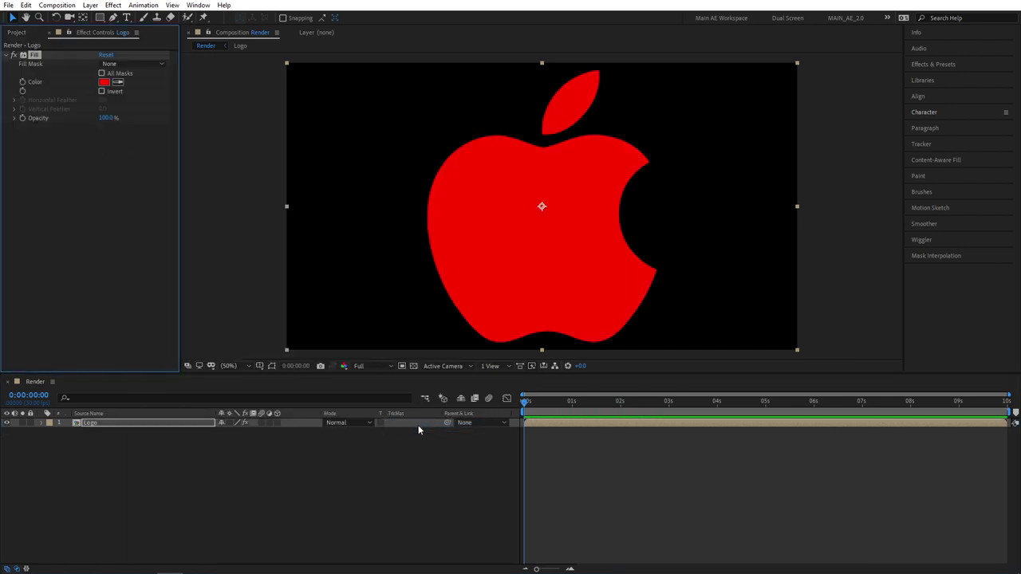
{"action": "left_click", "coordinate": [104, 82]}
{"action": "left_click_drag", "start_coordinate": [135, 128], "coordinate": [102, 100]}
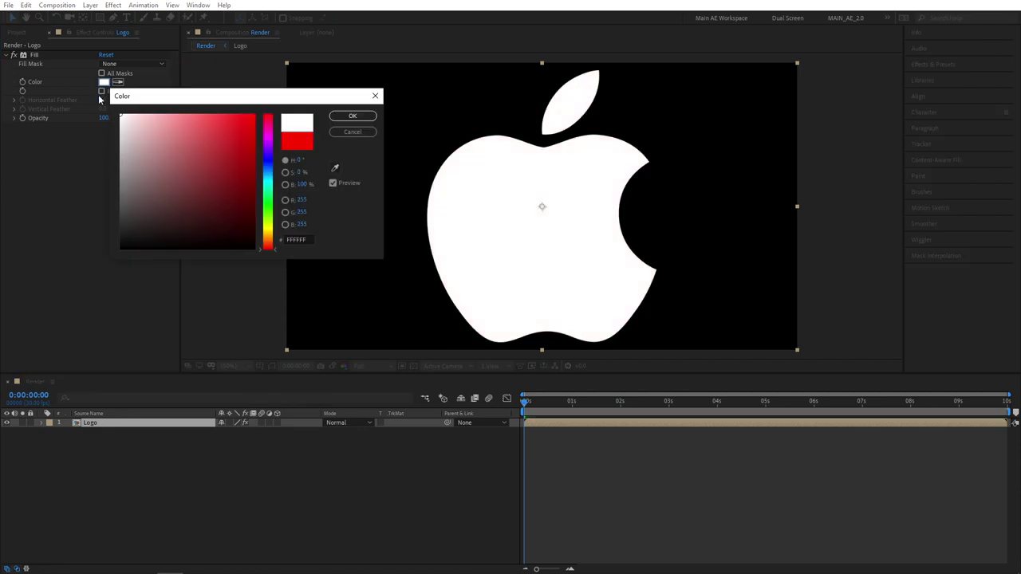
{"action": "left_click", "coordinate": [351, 116]}
Scale the Logo layer down to 50%.
{"action": "key", "text": "s"}
{"action": "left_click_drag", "start_coordinate": [253, 431], "coordinate": [244, 435]}
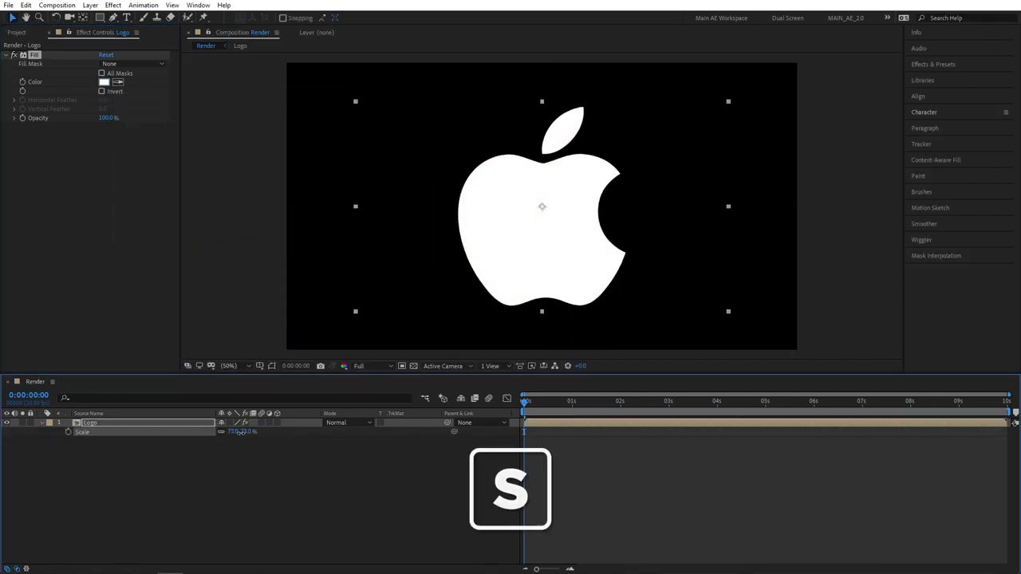
{"action": "left_click", "coordinate": [244, 435]}
{"action": "key", "text": "Return"}
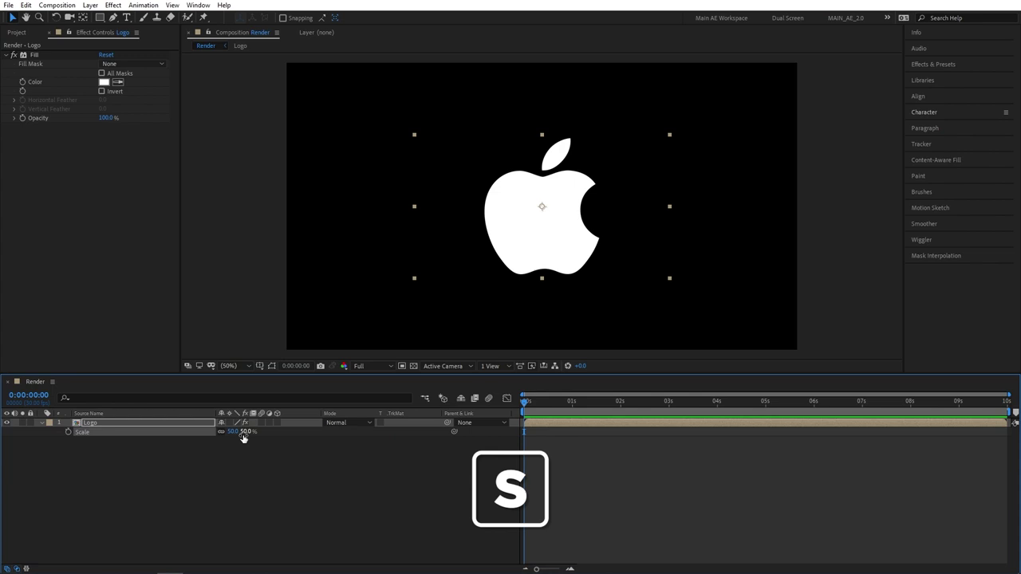
{"action": "left_click", "coordinate": [155, 480]}
Auto-trace the Logo layer into Mask 1 and Mask 2, then reveal its mask paths.
{"action": "left_click", "coordinate": [88, 422]}
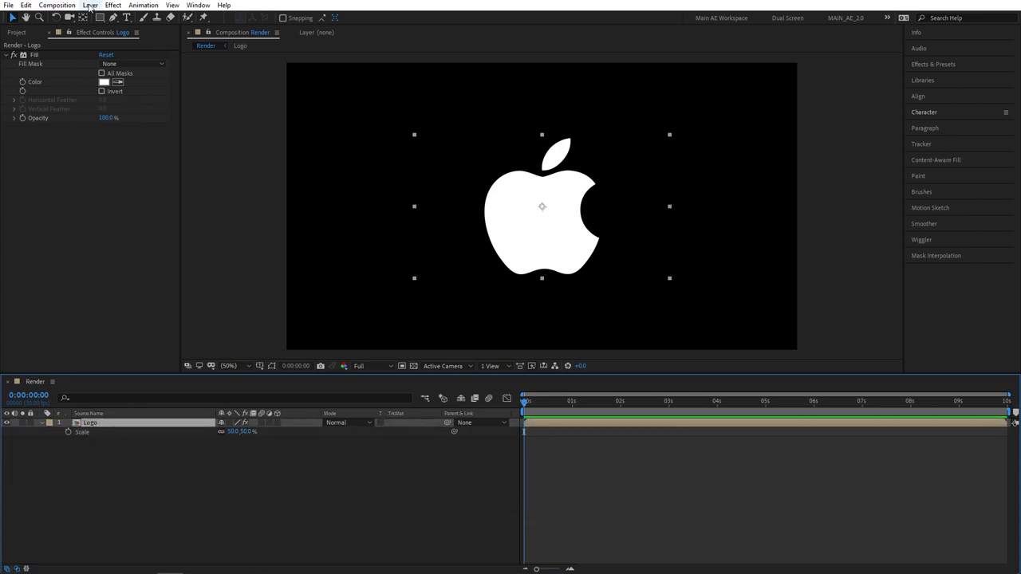
{"action": "left_click", "coordinate": [90, 5]}
{"action": "left_click", "coordinate": [109, 343]}
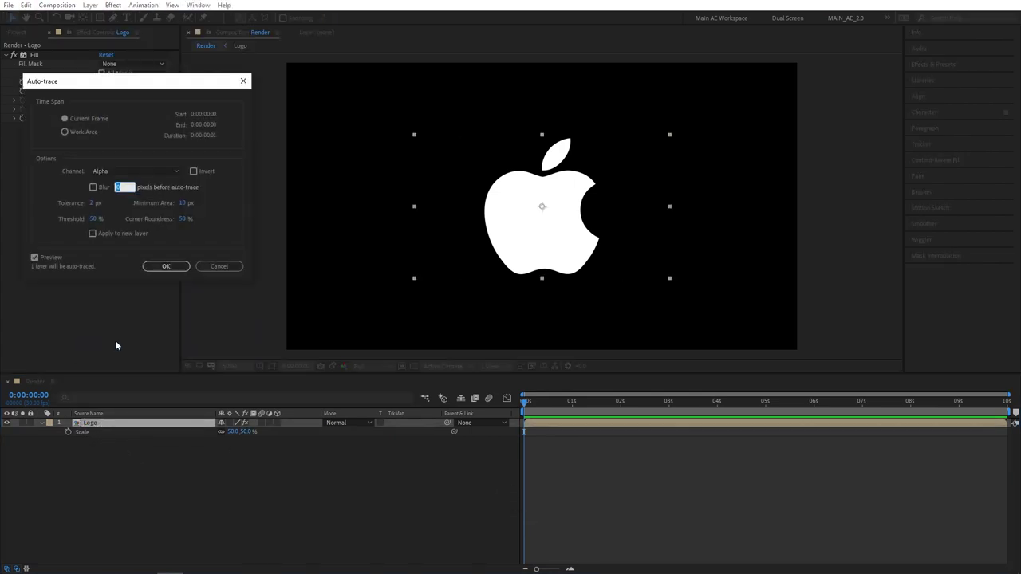
{"action": "left_click", "coordinate": [166, 266]}
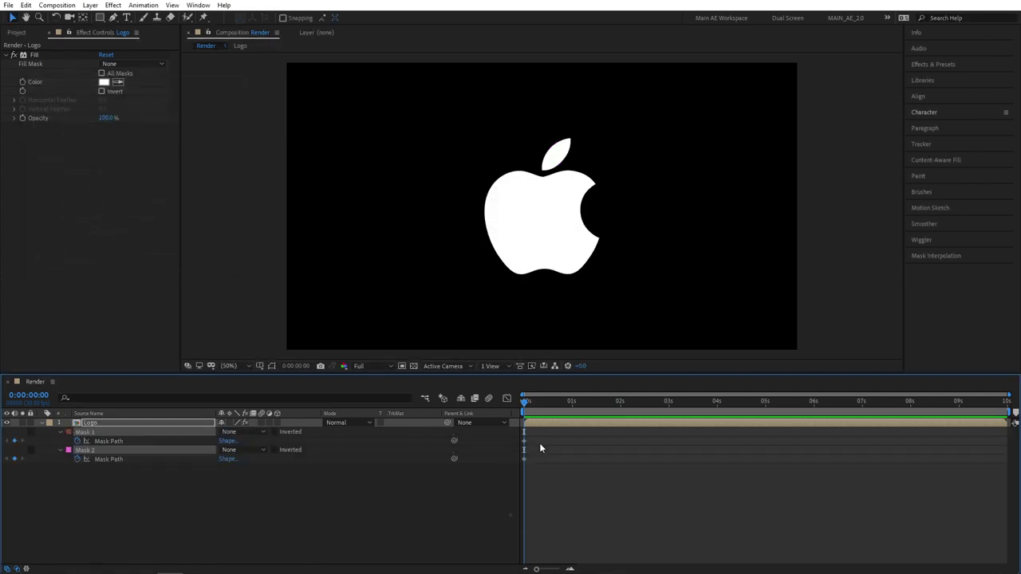
{"action": "key", "text": "m"}
{"action": "left_click_drag", "start_coordinate": [523, 472], "coordinate": [523, 471]}
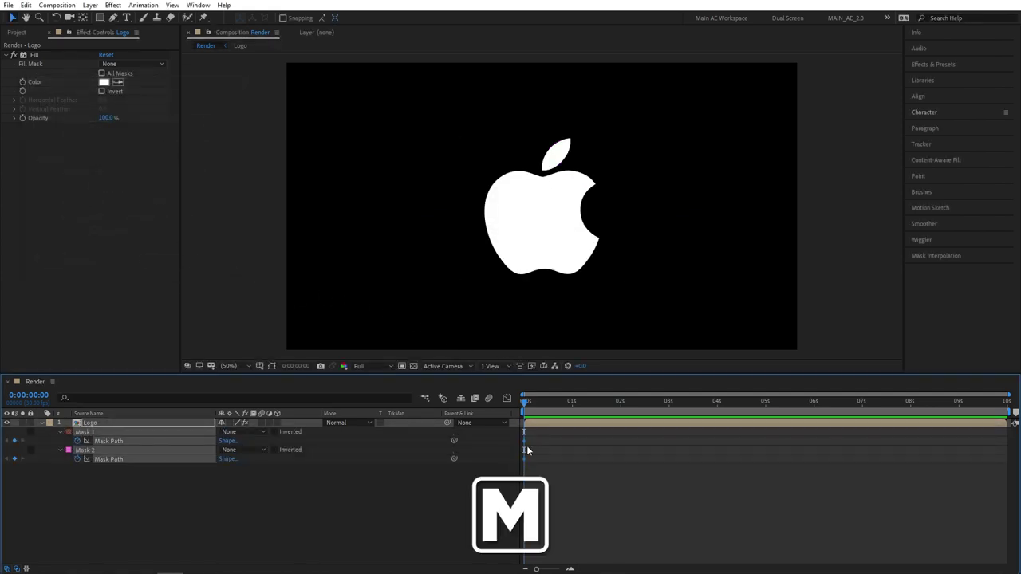
Apply a Stroke effect to the Logo layer on all masks.
{"action": "right_click", "coordinate": [121, 424]}
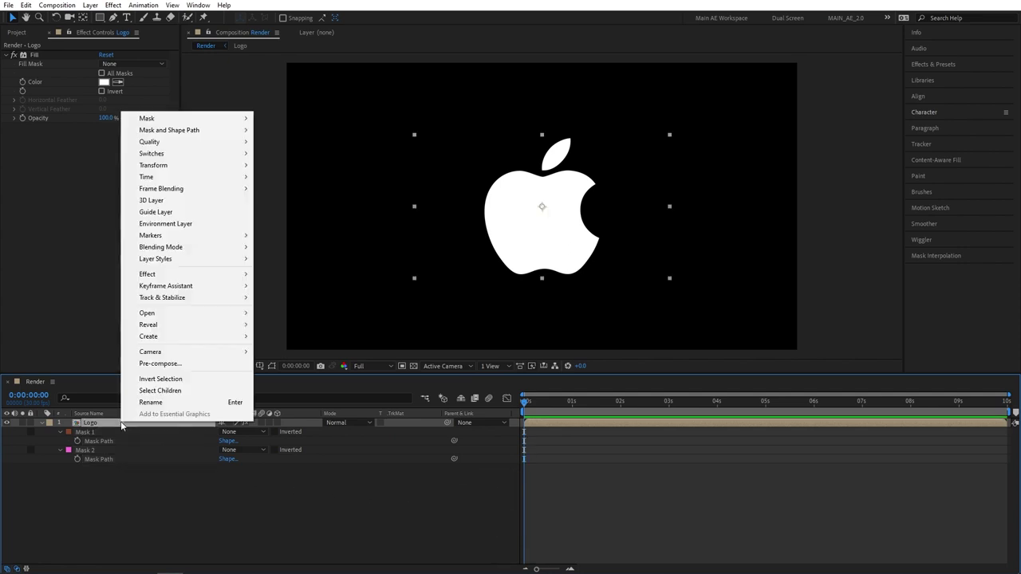
{"action": "mouse_move", "coordinate": [166, 275]}
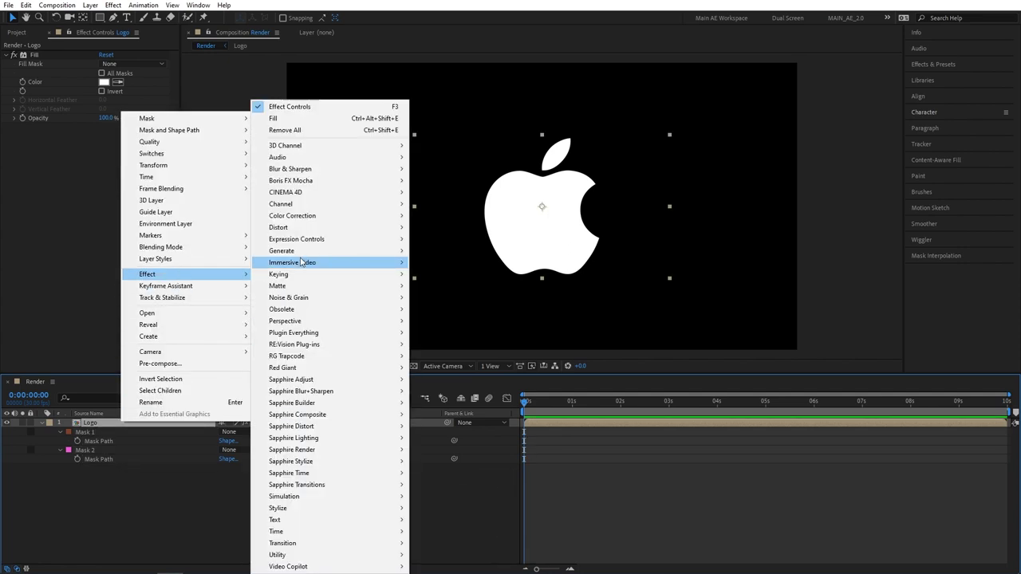
{"action": "mouse_move", "coordinate": [306, 255]}
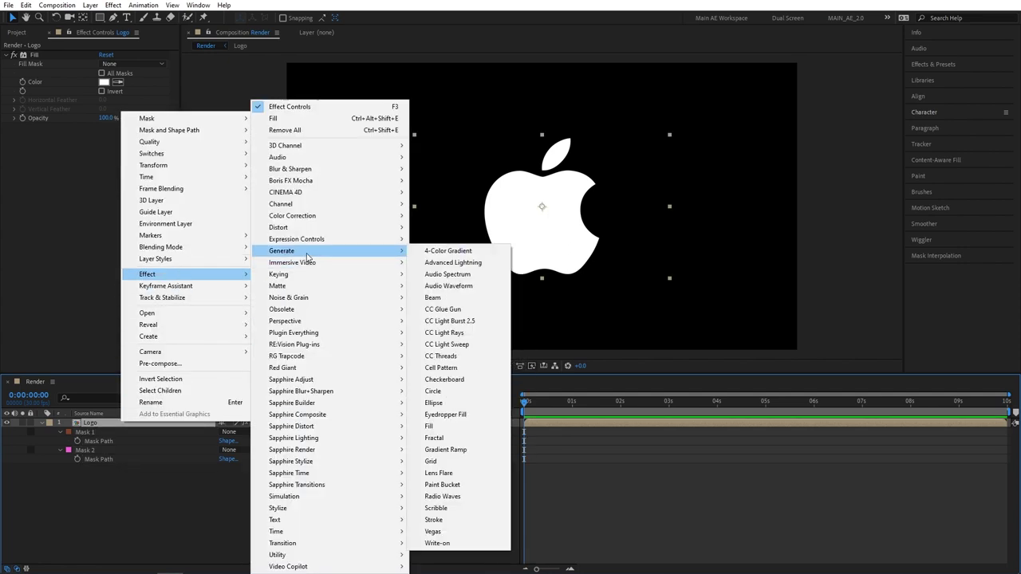
{"action": "left_click", "coordinate": [449, 520]}
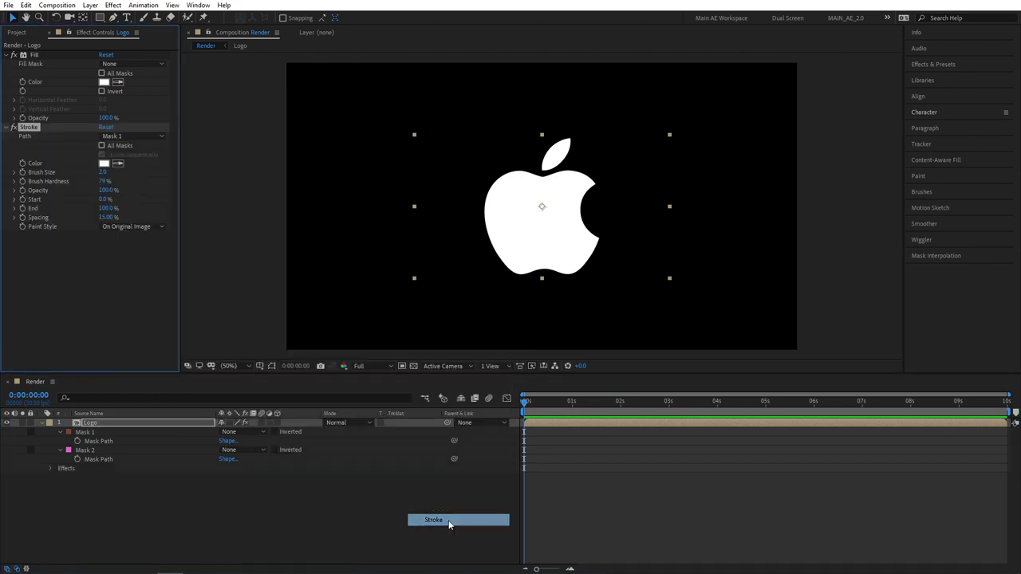
{"action": "left_click", "coordinate": [101, 146]}
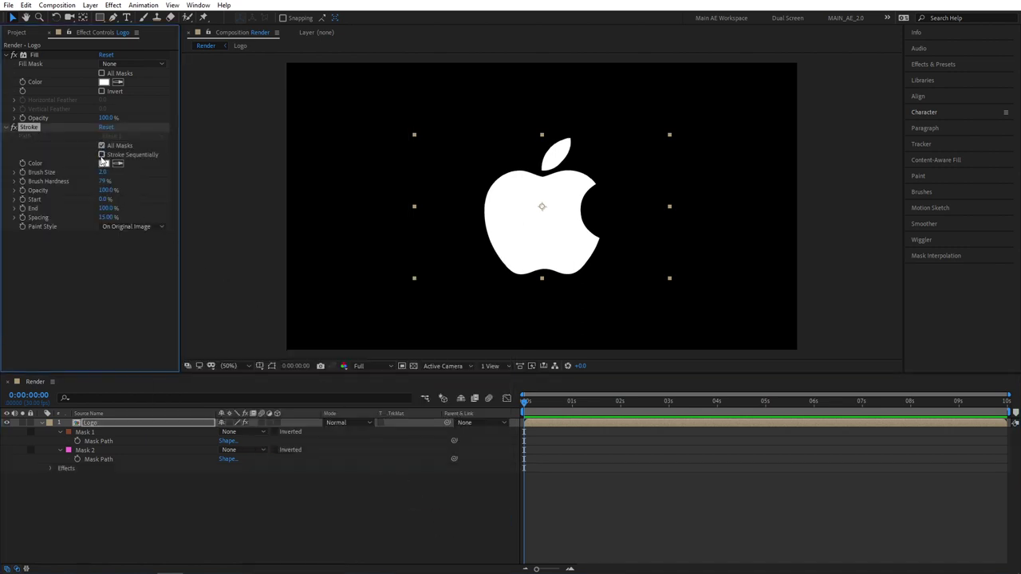
Set stroke Hardness 100%, Paint Style Reveal Original Image, and Start 100%.
{"action": "left_click_drag", "start_coordinate": [104, 182], "coordinate": [268, 179]}
{"action": "left_click", "coordinate": [128, 226]}
{"action": "left_click", "coordinate": [133, 263]}
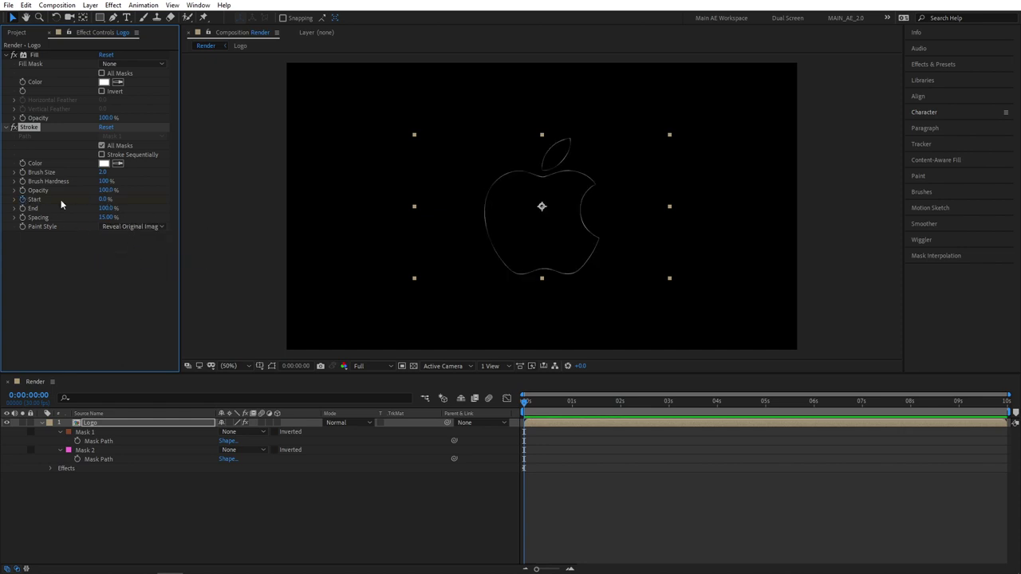
{"action": "left_click_drag", "start_coordinate": [102, 201], "coordinate": [208, 199]}
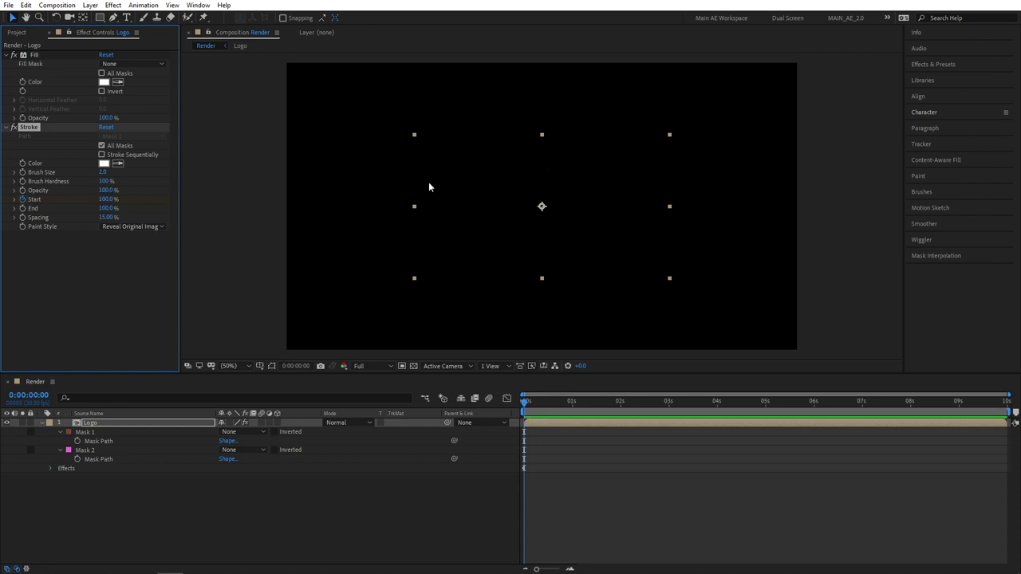
{"action": "left_click", "coordinate": [621, 401]}
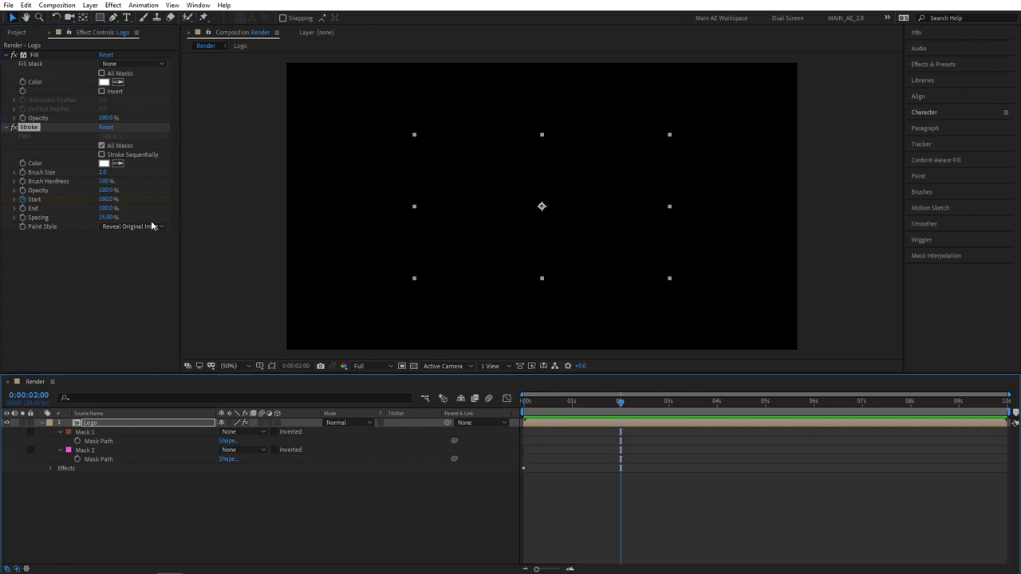
Set the stroke Start to 0% at 2 seconds.
{"action": "left_click", "coordinate": [107, 199]}
{"action": "type", "text": "0"}
{"action": "key", "text": "Return"}
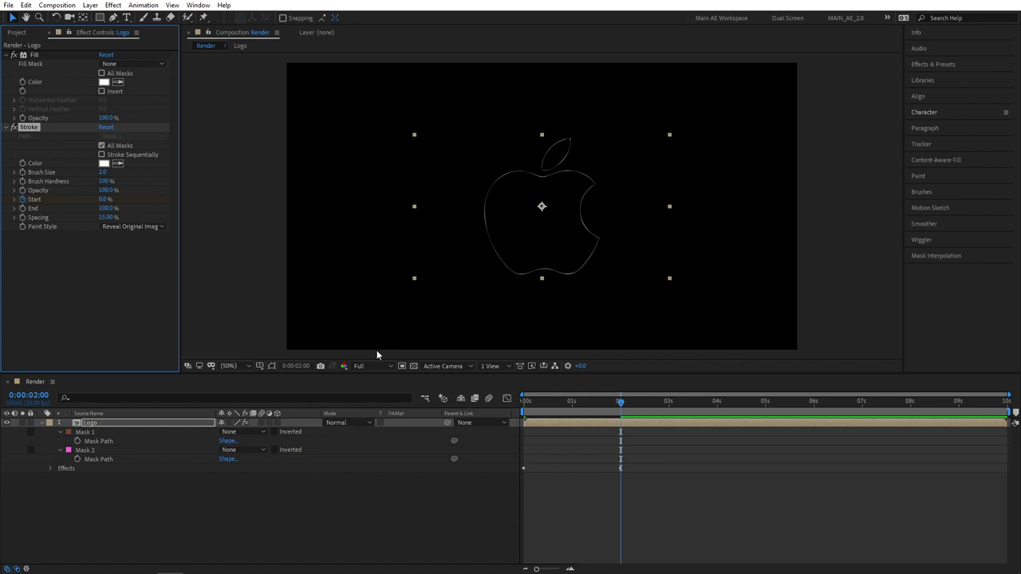
Animate Brush Size from 0 at the first frame to 30 five frames later.
{"action": "key", "text": "Home"}
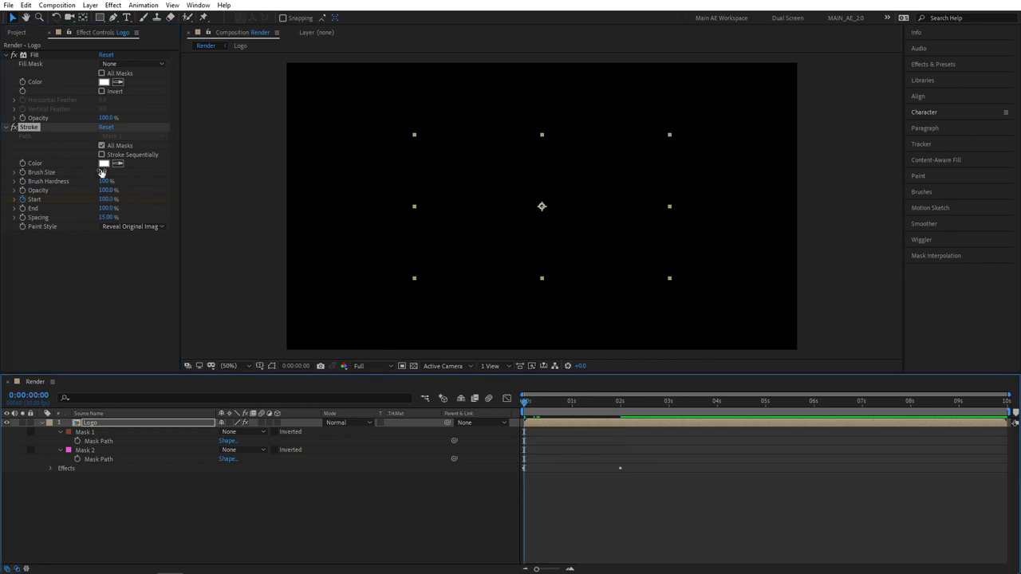
{"action": "left_click_drag", "start_coordinate": [102, 171], "coordinate": [60, 176]}
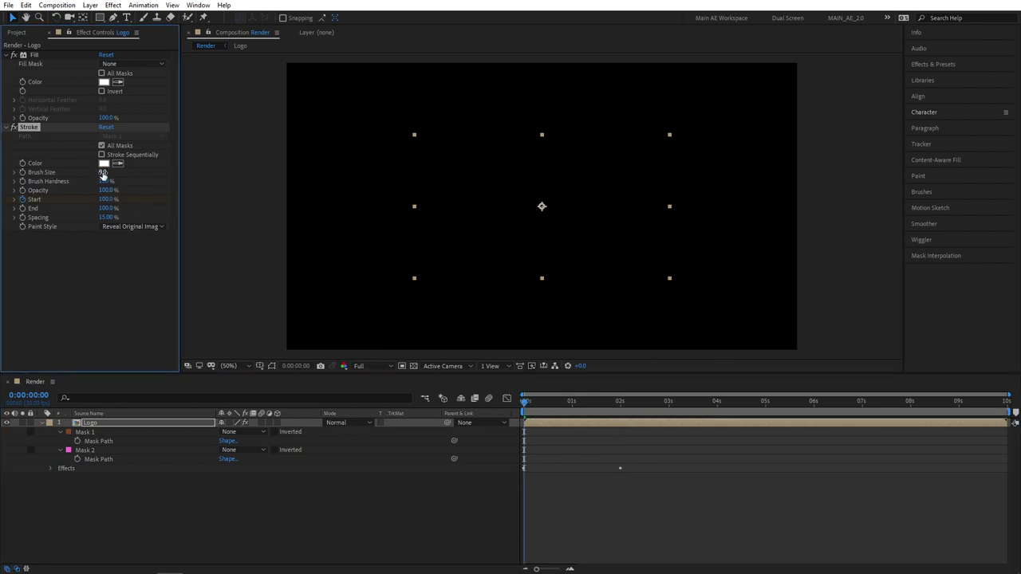
{"action": "key", "text": "Page_Down"}
{"action": "key", "text": "Page_Down"}
{"action": "key", "text": "Page_Down"}
{"action": "key", "text": "Page_Down"}
{"action": "key", "text": "Page_Down"}
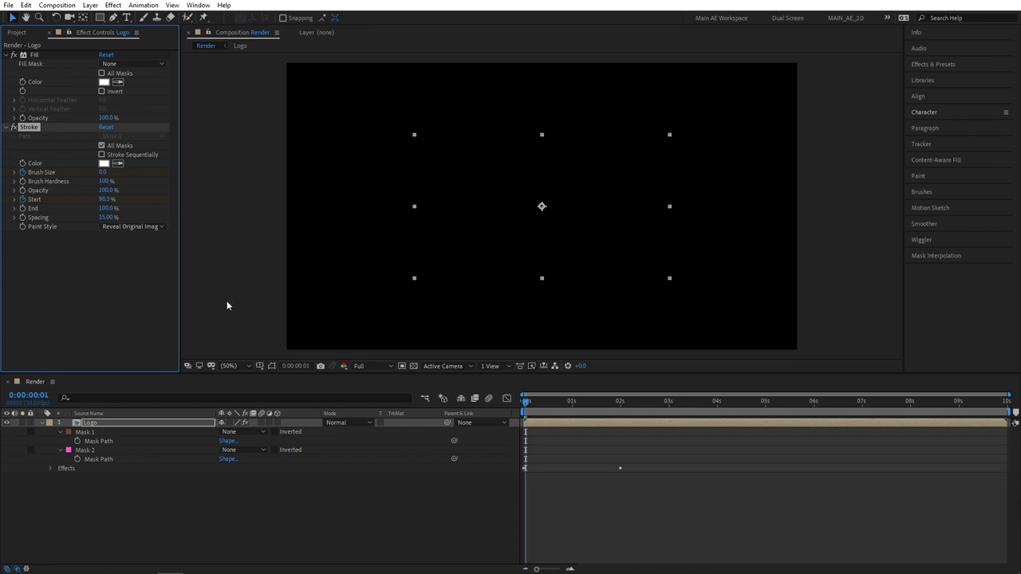
{"action": "left_click_drag", "start_coordinate": [107, 171], "coordinate": [170, 180]}
{"action": "left_click", "coordinate": [105, 172]}
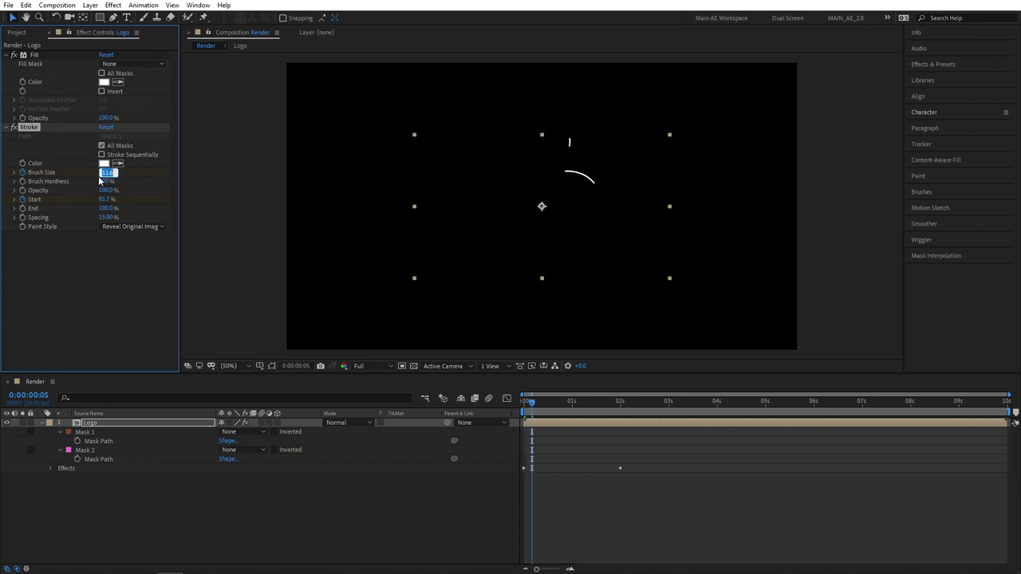
{"action": "type", "text": "30"}
{"action": "key", "text": "Return"}
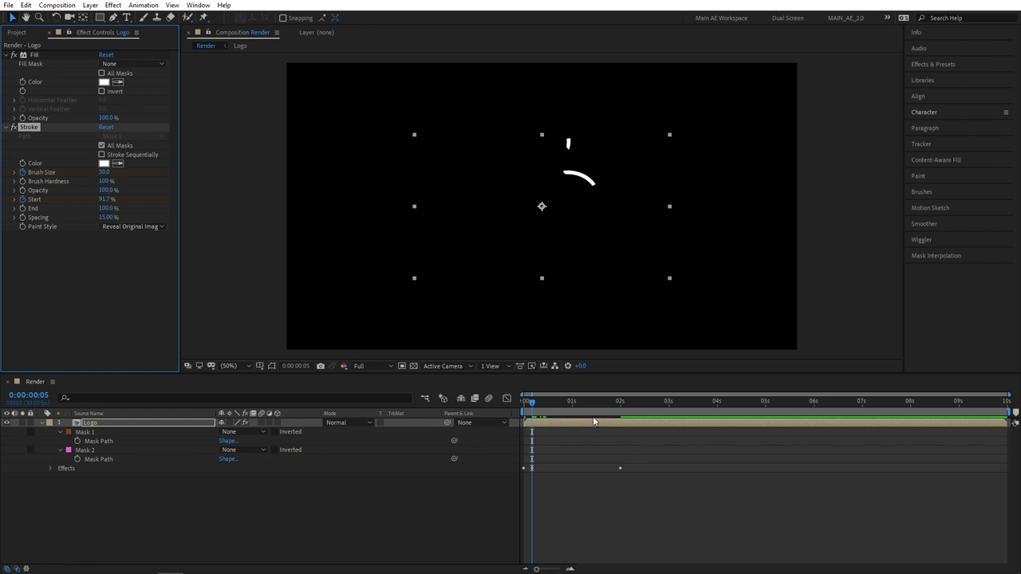
Apply Easy Ease to the Brush Size and Start keyframes.
{"action": "key", "text": "u"}
{"action": "left_click_drag", "start_coordinate": [665, 445], "coordinate": [518, 457]}
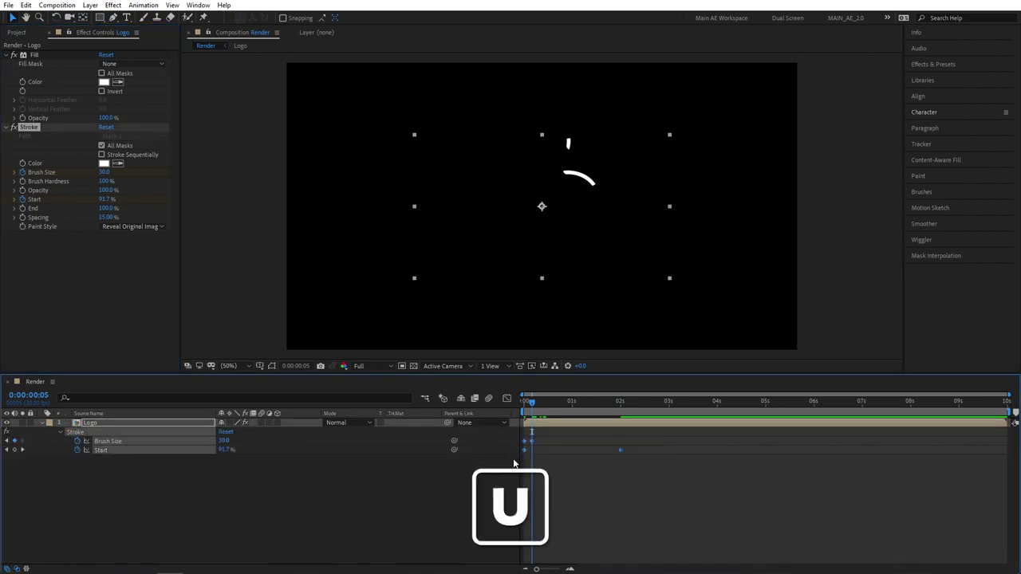
{"action": "key", "text": "F9"}
{"action": "left_click", "coordinate": [627, 454]}
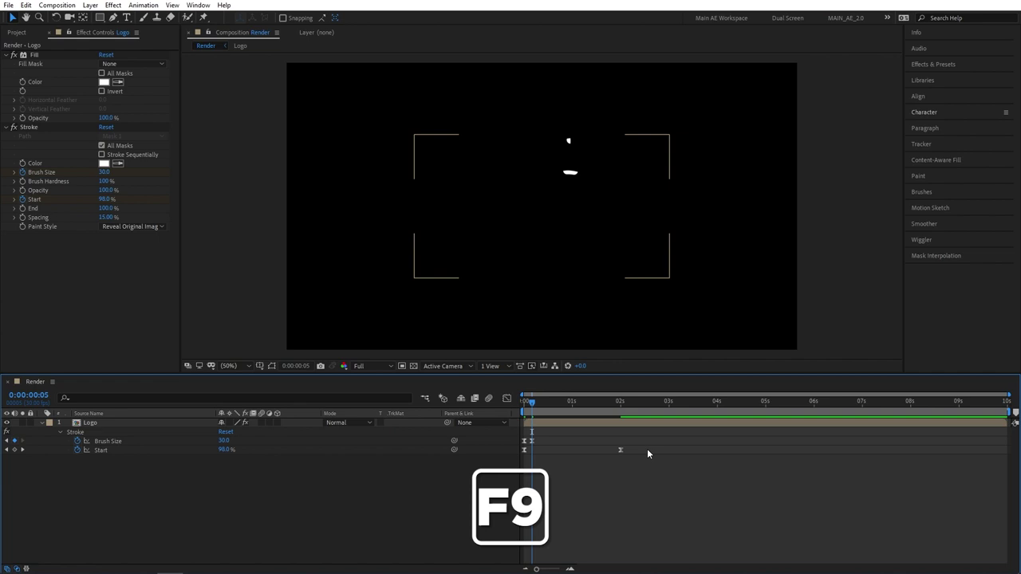
Lengthen the slow-in of the Start keyframe at 2 seconds in the Graph Editor.
{"action": "mouse_move", "coordinate": [644, 448]}
{"action": "left_mouse_down"}
{"action": "mouse_move", "coordinate": [511, 453]}
{"action": "mouse_move", "coordinate": [524, 453]}
{"action": "left_mouse_up"}
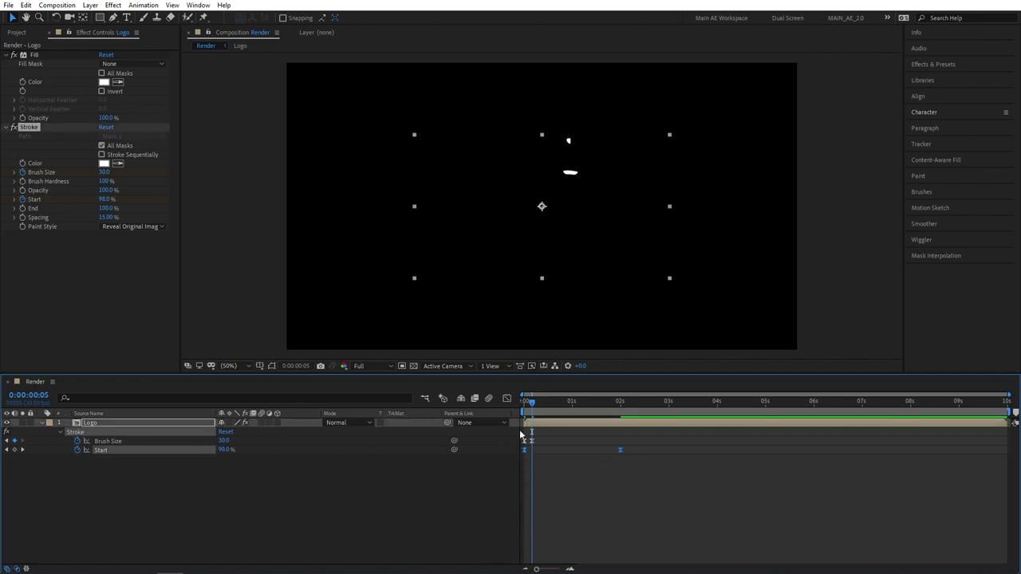
{"action": "left_click", "coordinate": [507, 398]}
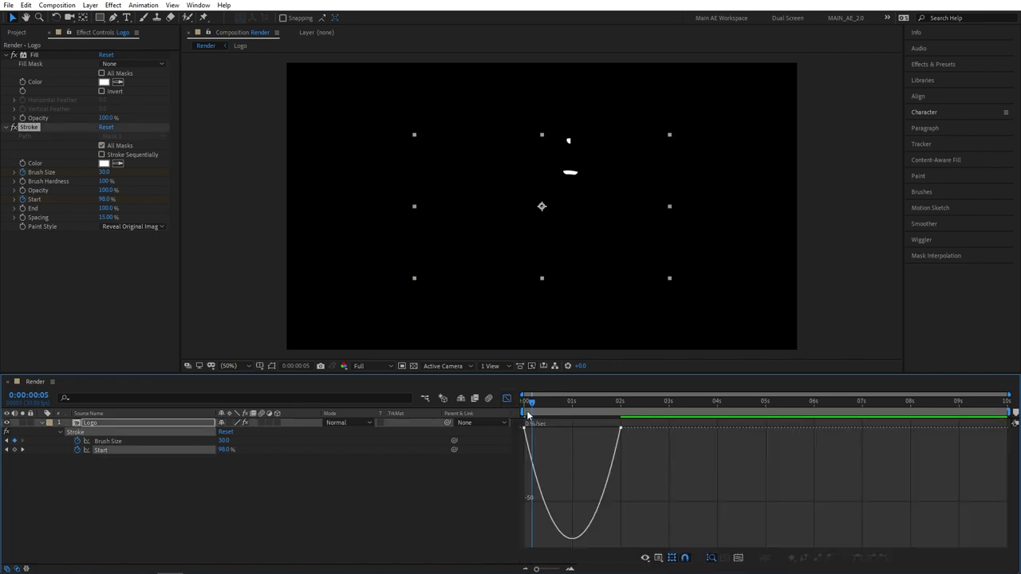
{"action": "left_click_drag", "start_coordinate": [635, 429], "coordinate": [502, 423]}
{"action": "left_click", "coordinate": [508, 398]}
Preview the stroke reveal, then duplicate the collapsed Logo layer twice.
{"action": "key", "text": "space"}
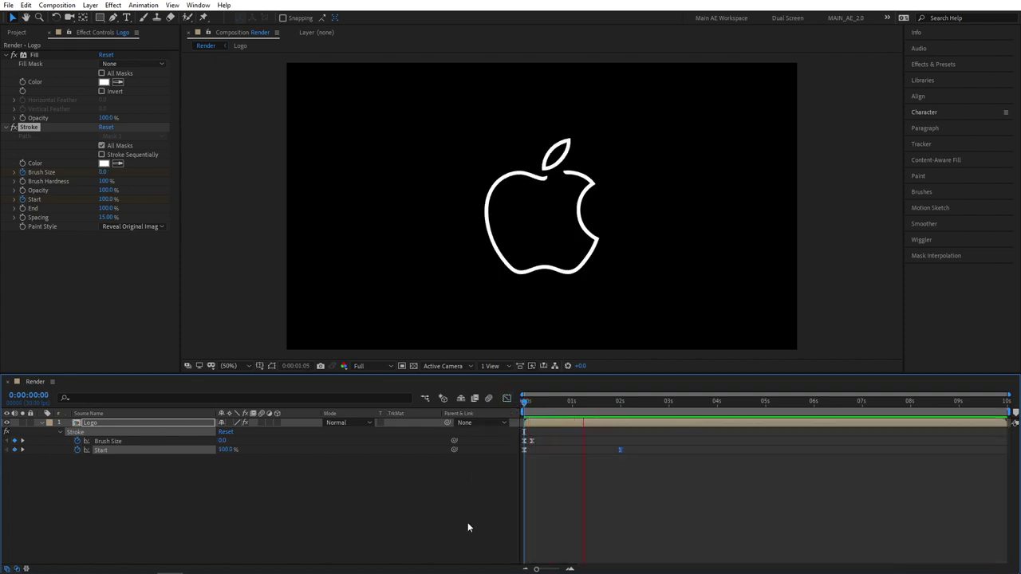
{"action": "key", "text": "space"}
{"action": "left_click", "coordinate": [108, 423]}
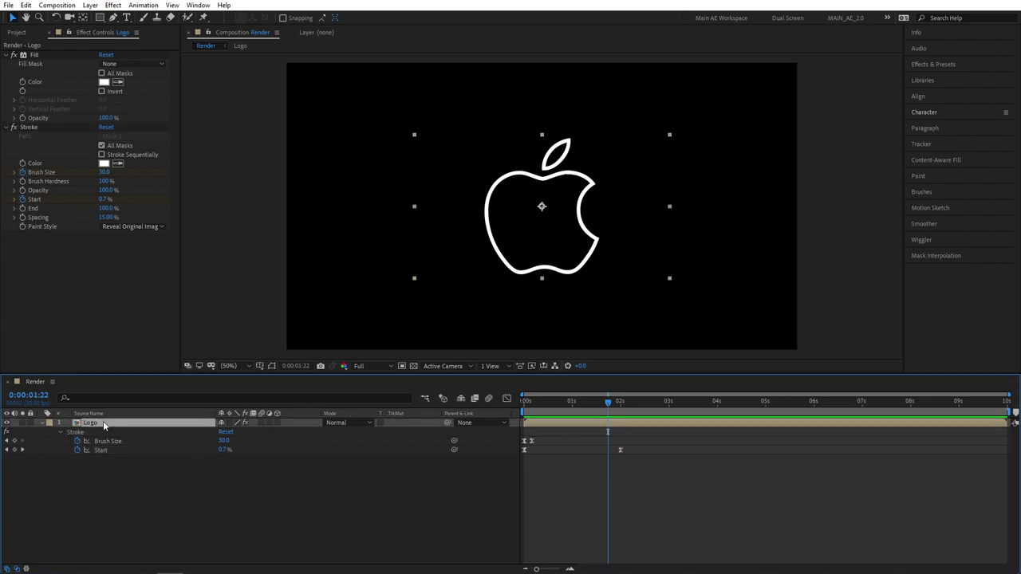
{"action": "left_click", "coordinate": [42, 423]}
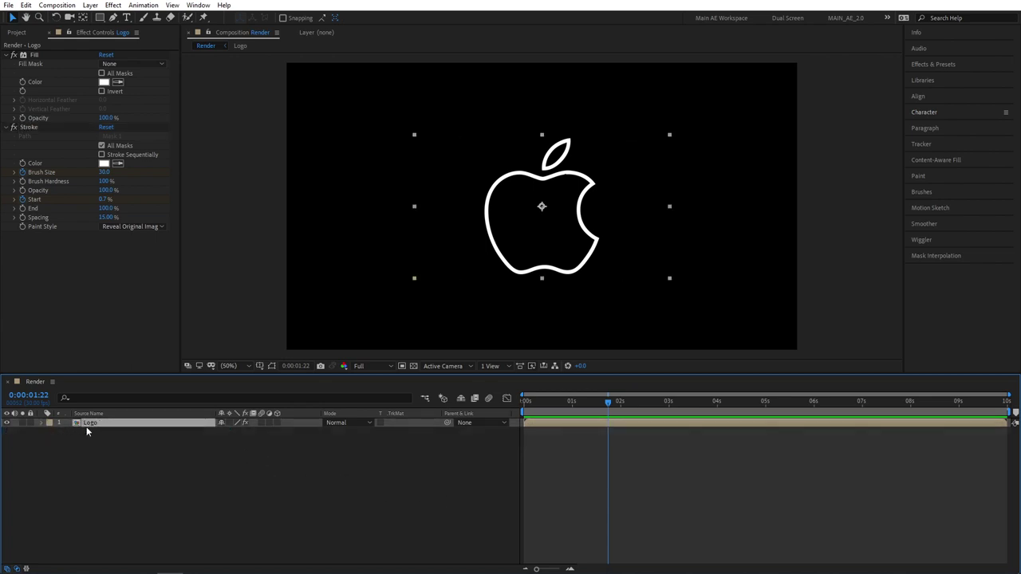
{"action": "key", "text": "ctrl+d"}
{"action": "key", "text": "ctrl+d"}
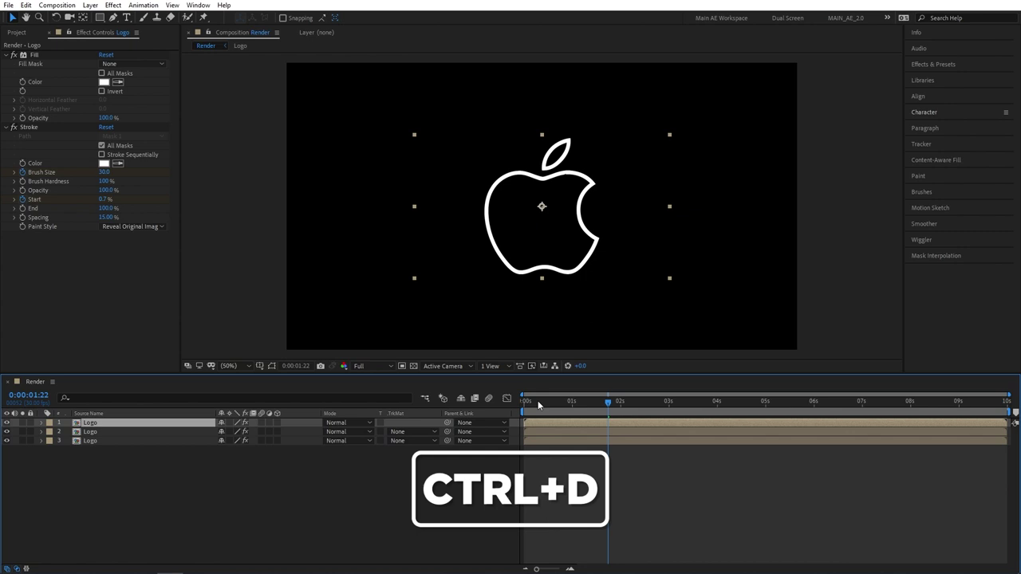
Shift the top two Logo copies a few frames later to stagger the reveals.
{"action": "left_click", "coordinate": [525, 401]}
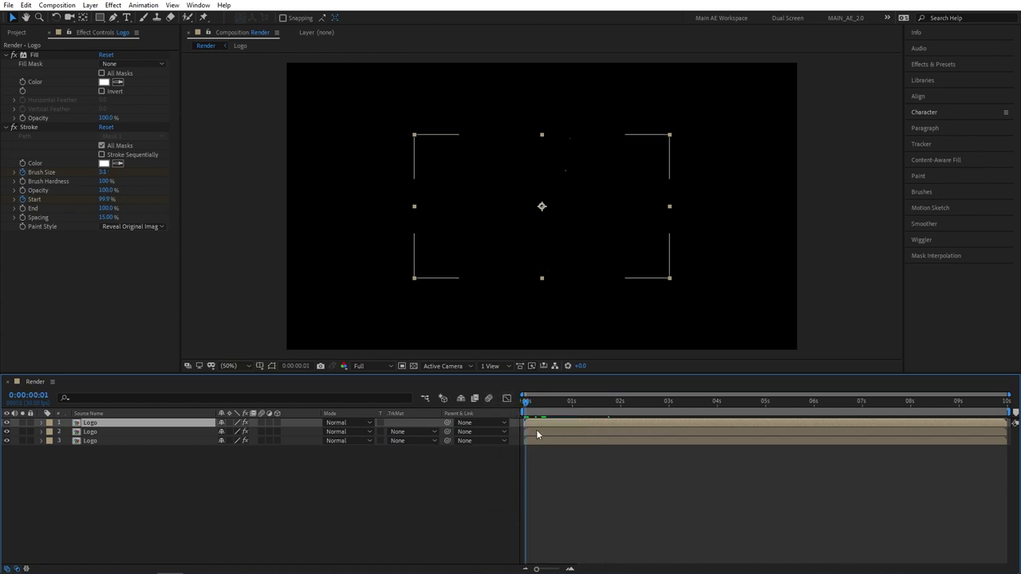
{"action": "key", "text": "Page_Down"}
{"action": "key", "text": "Page_Down"}
{"action": "left_click", "coordinate": [536, 432]}
{"action": "left_click", "coordinate": [537, 424], "text": "shift"}
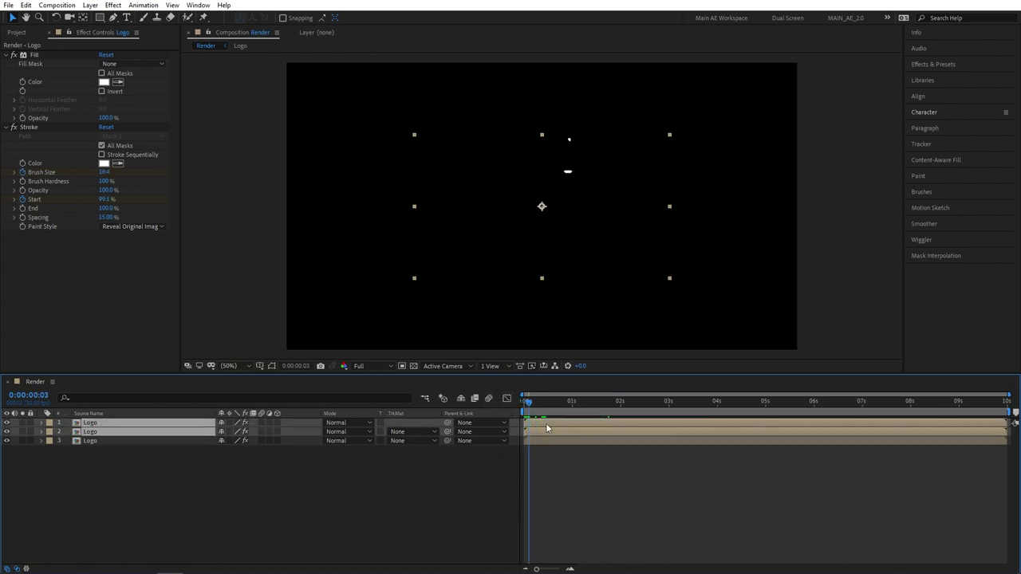
{"action": "left_click_drag", "start_coordinate": [546, 429], "coordinate": [549, 428]}
{"action": "key", "text": "Page_Down"}
{"action": "key", "text": "Page_Down"}
{"action": "key", "text": "Page_Down"}
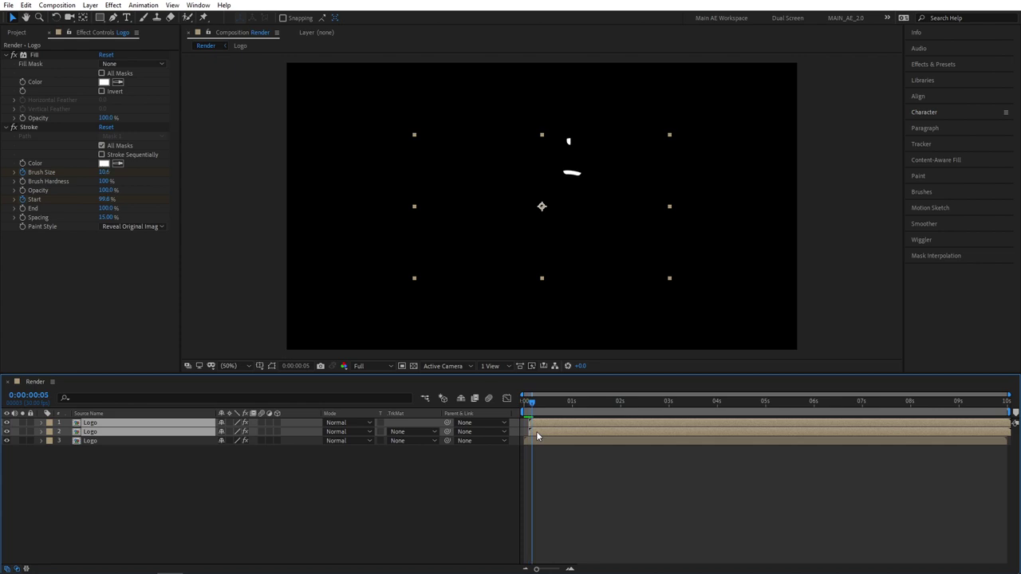
{"action": "left_click", "coordinate": [537, 435], "text": "ctrl"}
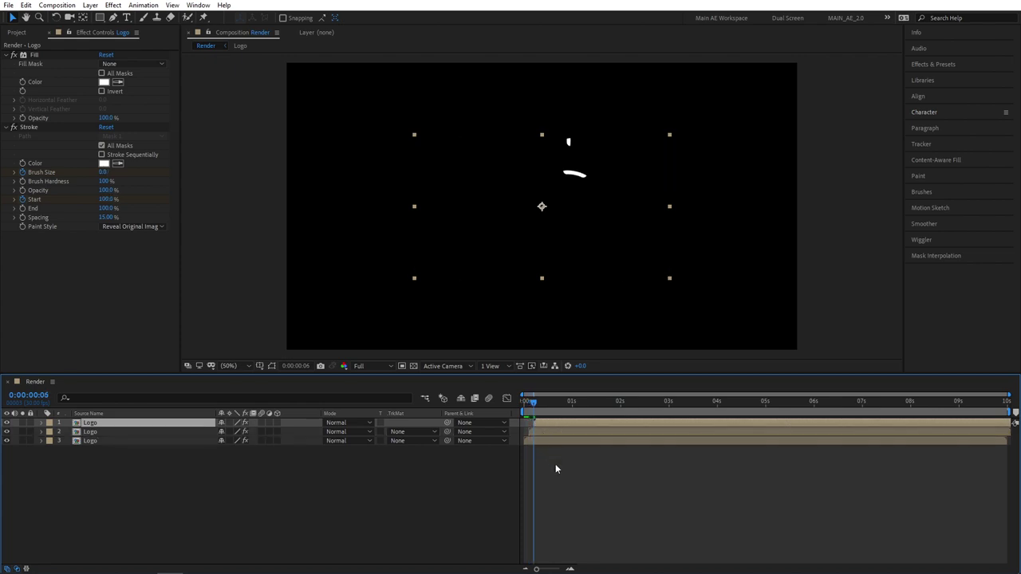
{"action": "left_click", "coordinate": [556, 462]}
{"action": "mouse_move", "coordinate": [534, 402]}
{"action": "left_mouse_down"}
{"action": "mouse_move", "coordinate": [567, 404]}
{"action": "mouse_move", "coordinate": [591, 439]}
{"action": "left_mouse_up"}
{"action": "left_click", "coordinate": [575, 442]}
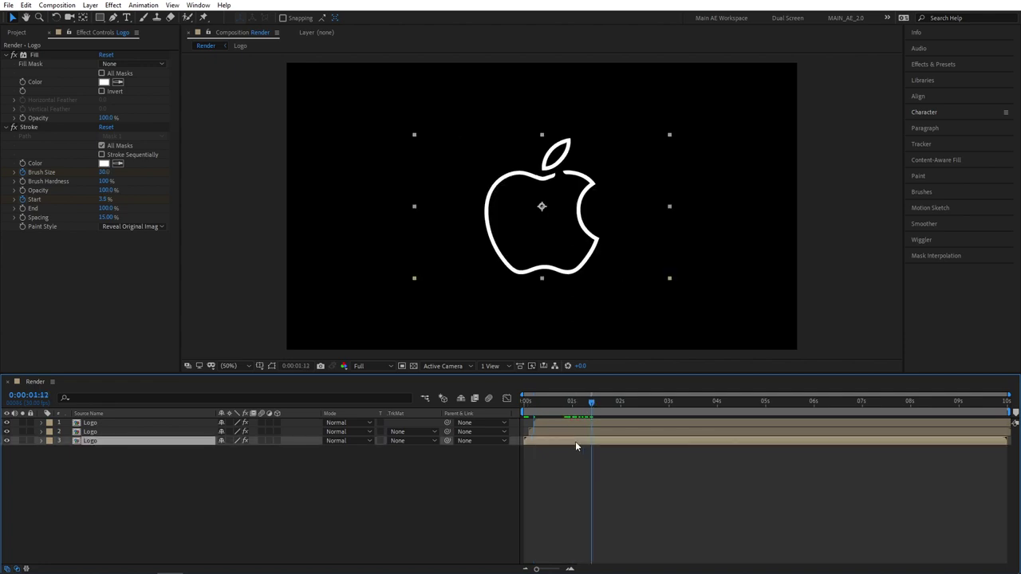
Fill the bottom Logo copy dark purple and the middle copy red (FF6062).
{"action": "left_click", "coordinate": [103, 82]}
{"action": "left_click", "coordinate": [267, 158]}
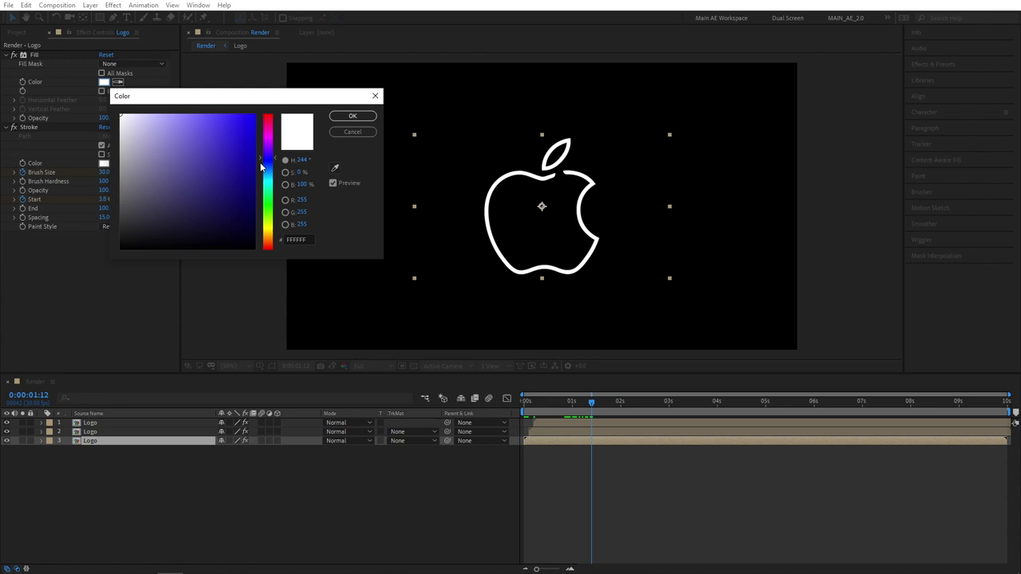
{"action": "left_click_drag", "start_coordinate": [195, 202], "coordinate": [159, 213]}
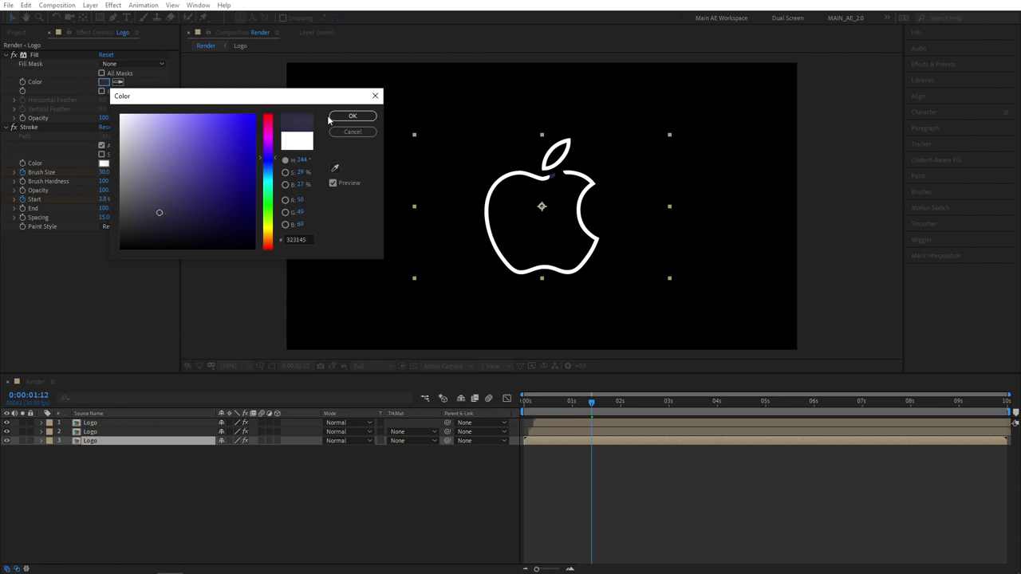
{"action": "left_click", "coordinate": [332, 116]}
{"action": "left_click", "coordinate": [559, 431]}
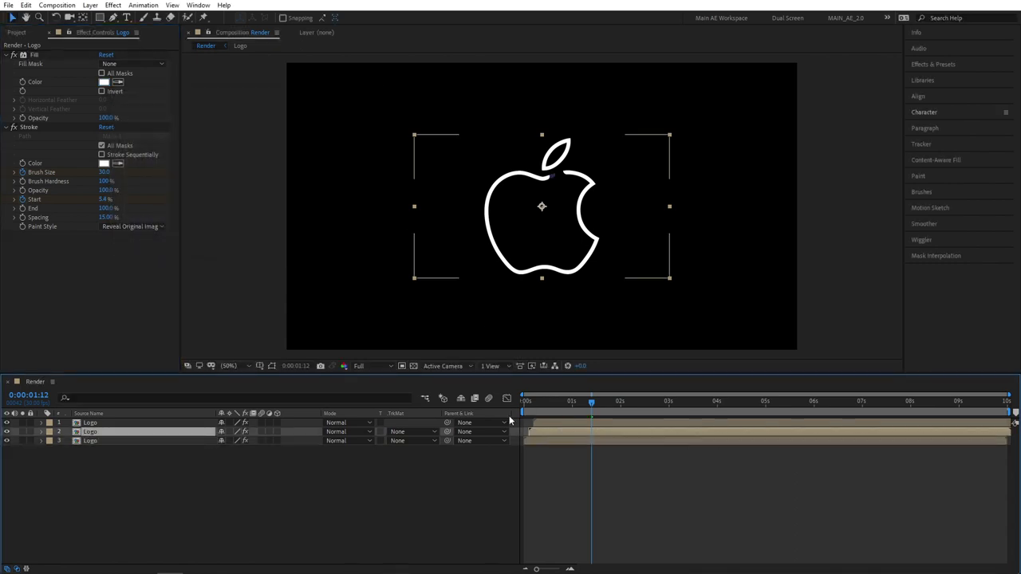
{"action": "left_click", "coordinate": [104, 82]}
{"action": "left_click", "coordinate": [204, 114]}
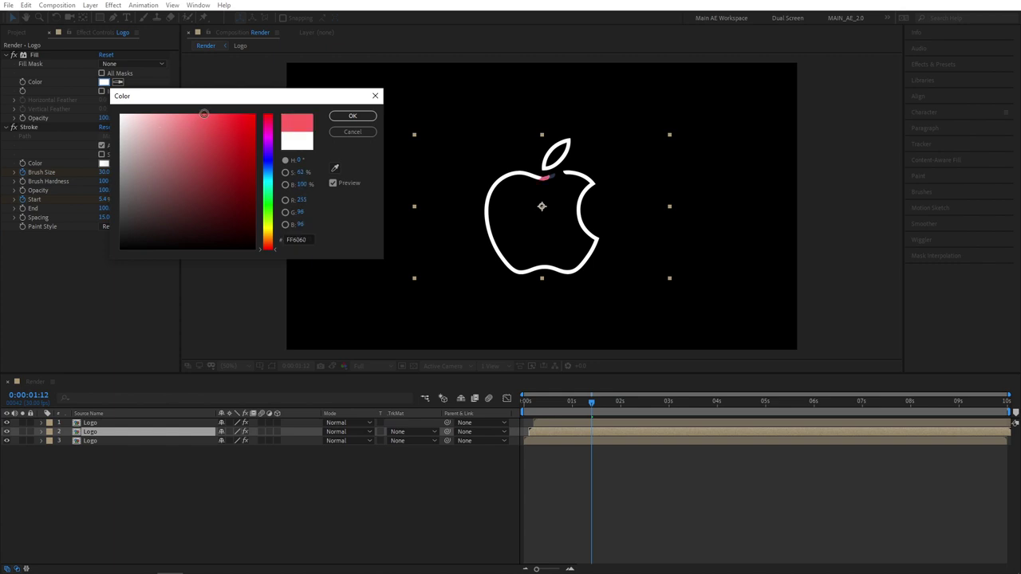
{"action": "left_click_drag", "start_coordinate": [205, 114], "coordinate": [224, 111]}
{"action": "left_click", "coordinate": [352, 116]}
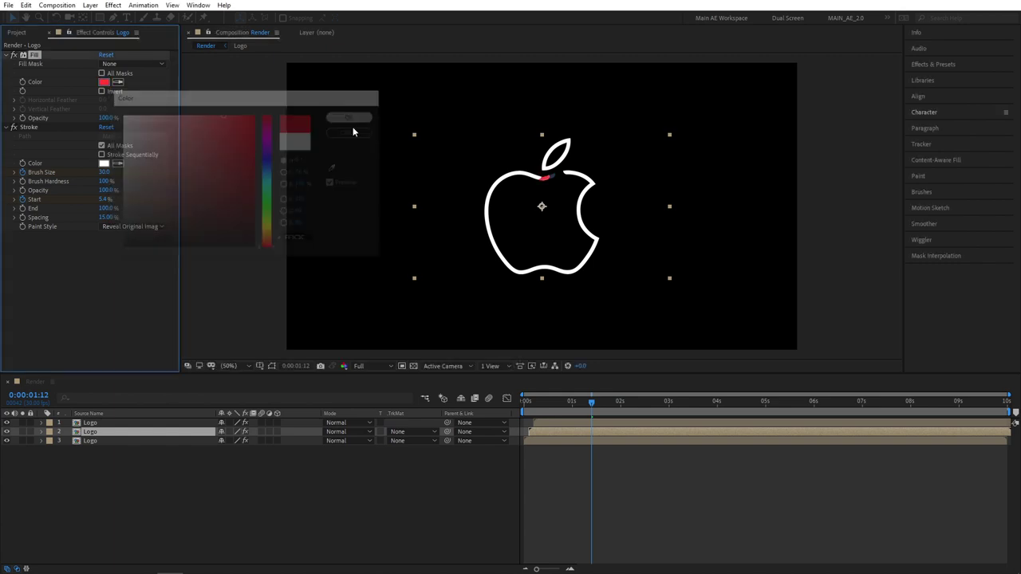
{"action": "key", "text": "space"}
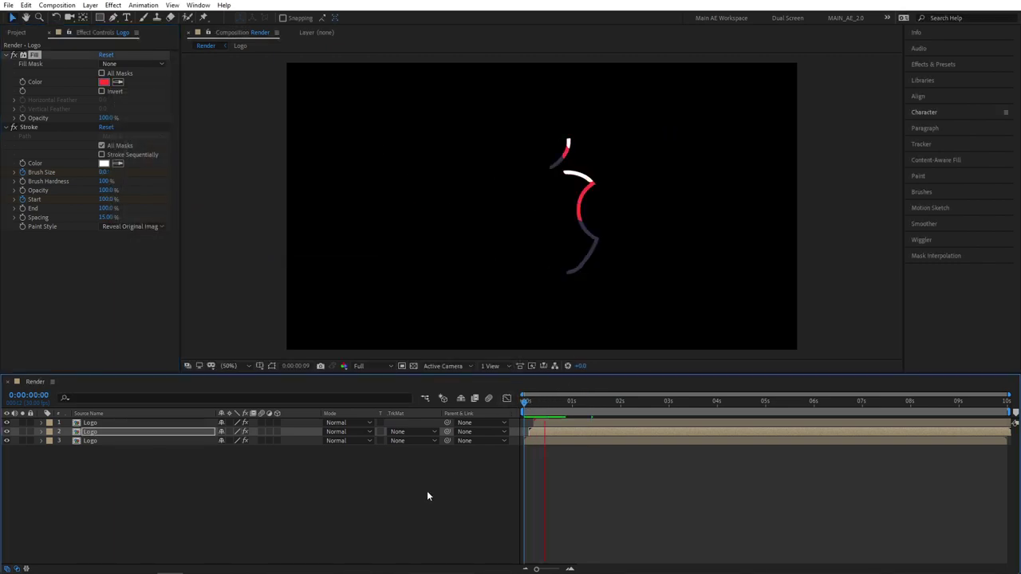
{"action": "key", "text": "space"}
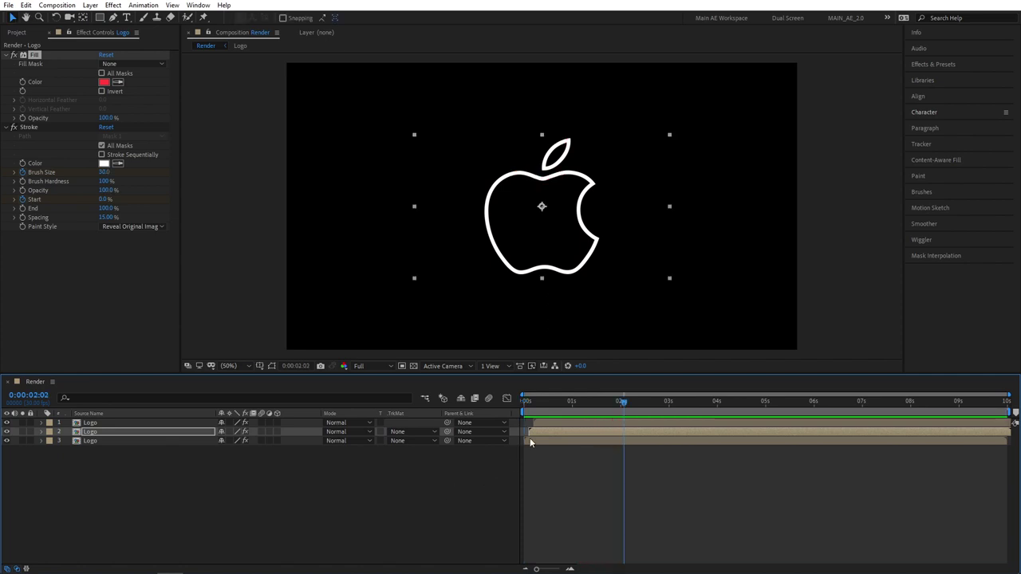
Duplicate the top Logo layer and delete the copy's Stroke effect, leaving a solid white apple.
{"action": "left_click", "coordinate": [420, 497]}
{"action": "left_click", "coordinate": [581, 423]}
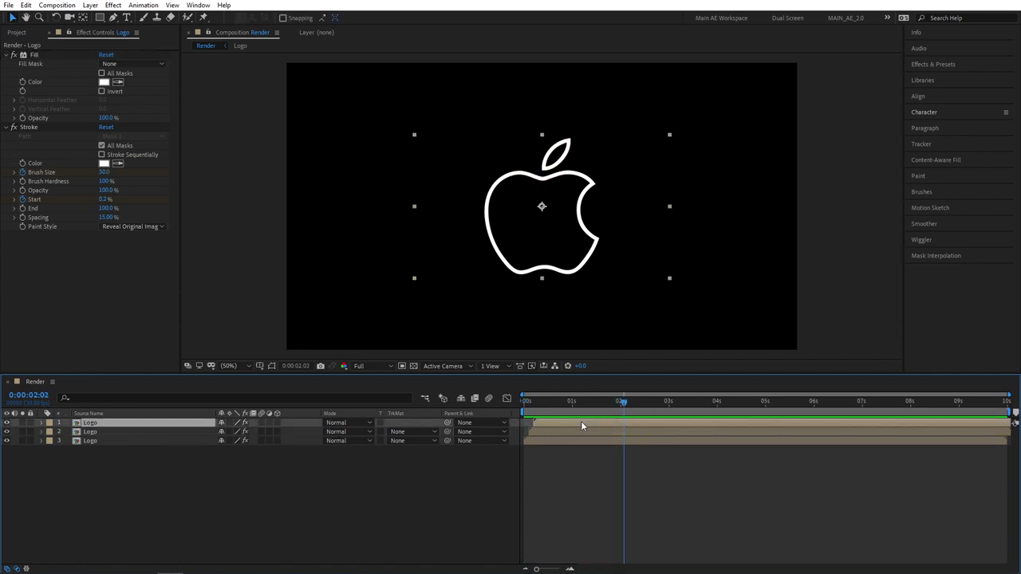
{"action": "key", "text": "ctrl+d"}
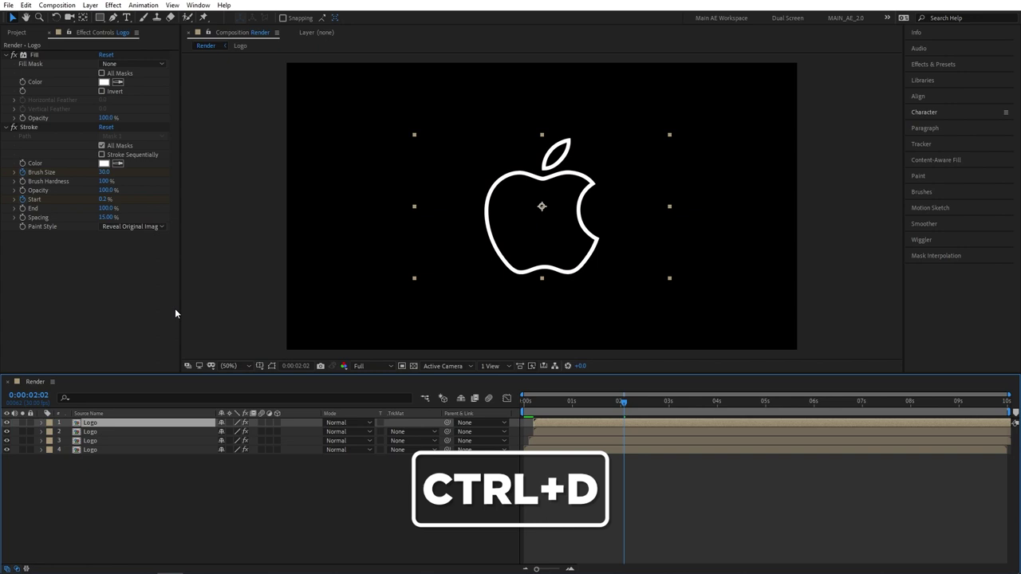
{"action": "left_click", "coordinate": [23, 128]}
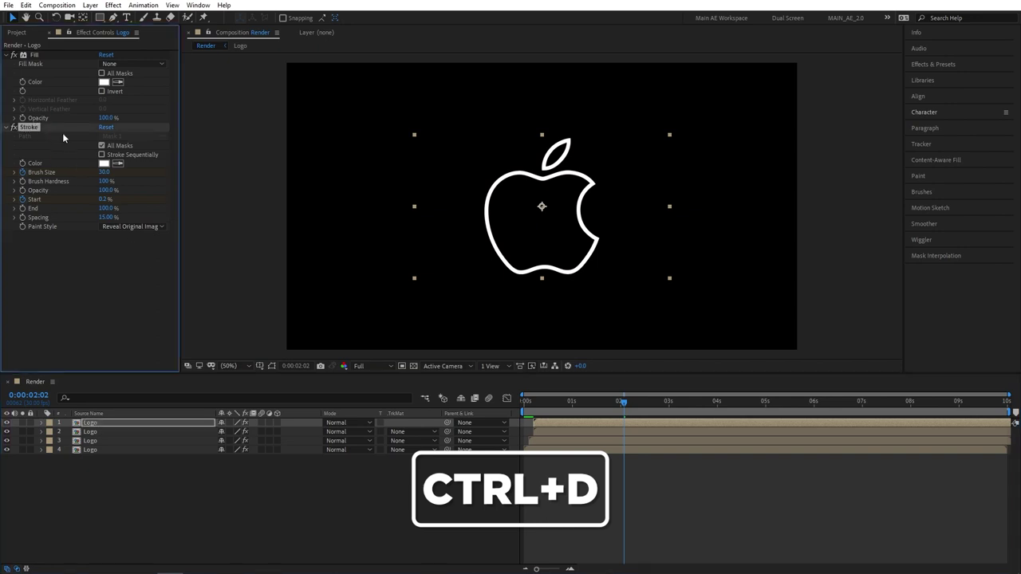
{"action": "key", "text": "Delete"}
Apply a counterclockwise Radial Wipe centred at 1984, 1144 to the top copy, raising Transition Completion.
{"action": "left_click", "coordinate": [934, 64]}
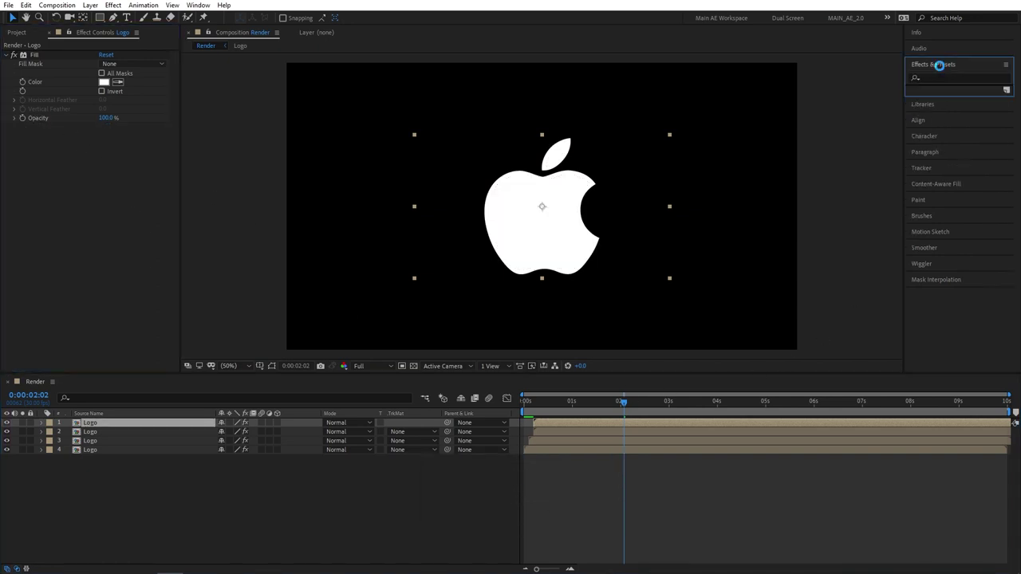
{"action": "type", "text": "radial wip"}
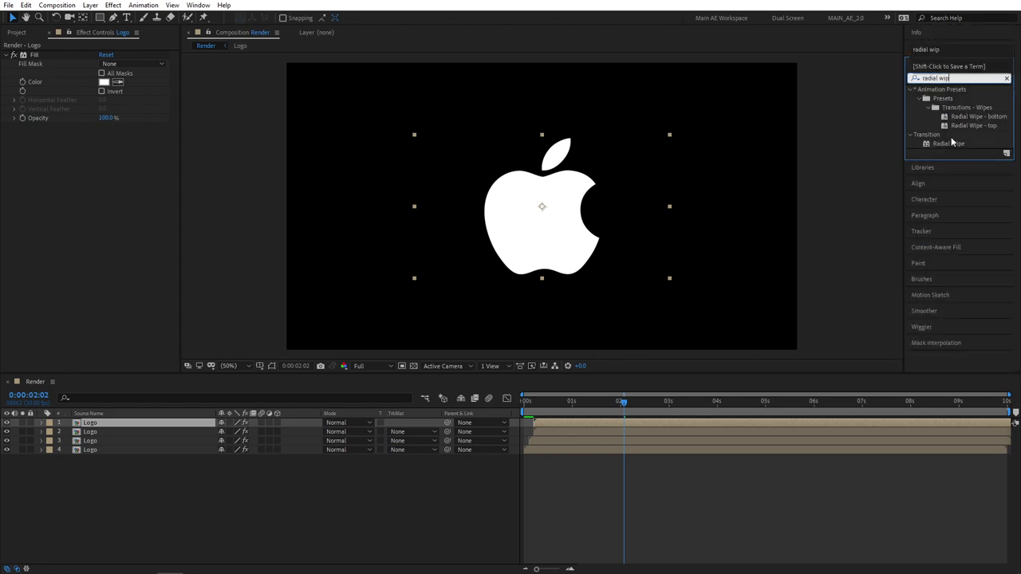
{"action": "left_click_drag", "start_coordinate": [952, 142], "coordinate": [119, 425]}
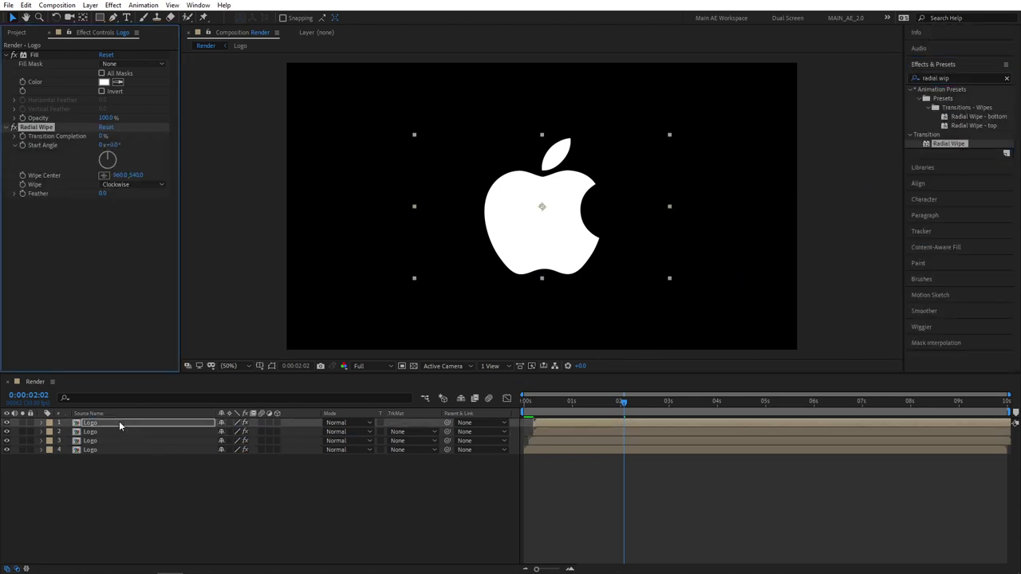
{"action": "left_click", "coordinate": [125, 186]}
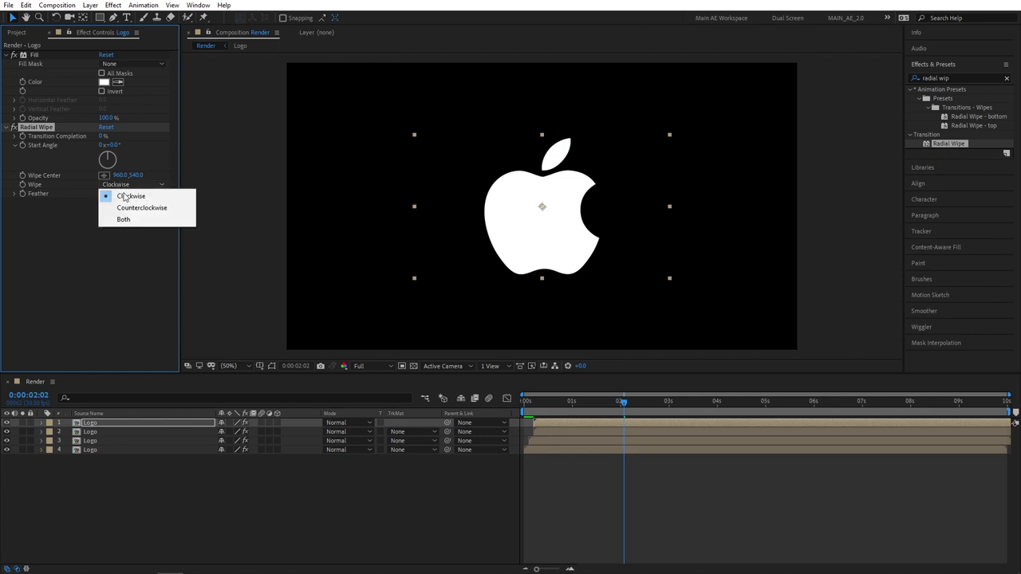
{"action": "left_click", "coordinate": [142, 207]}
{"action": "left_click", "coordinate": [104, 174]}
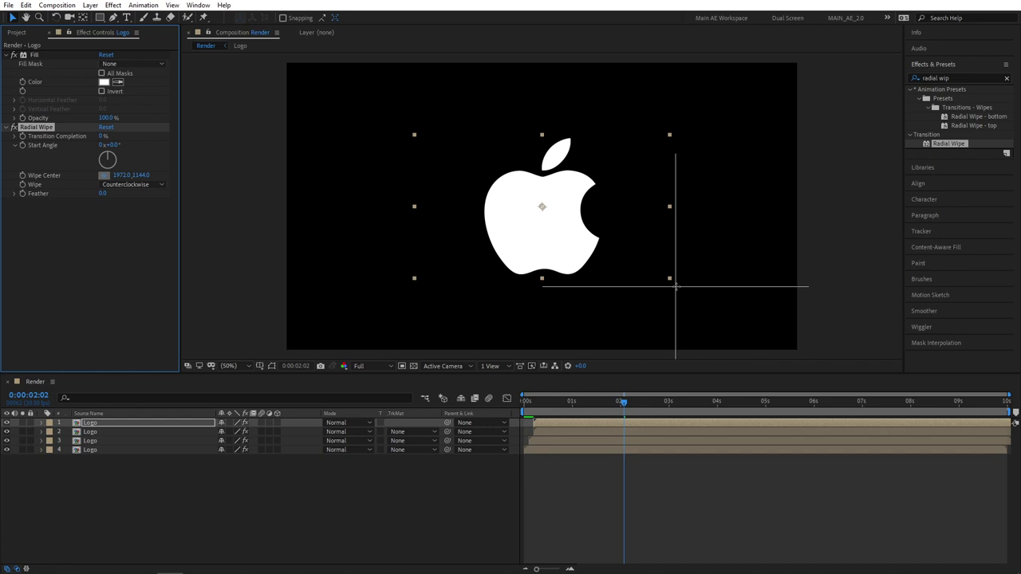
{"action": "left_click", "coordinate": [678, 286]}
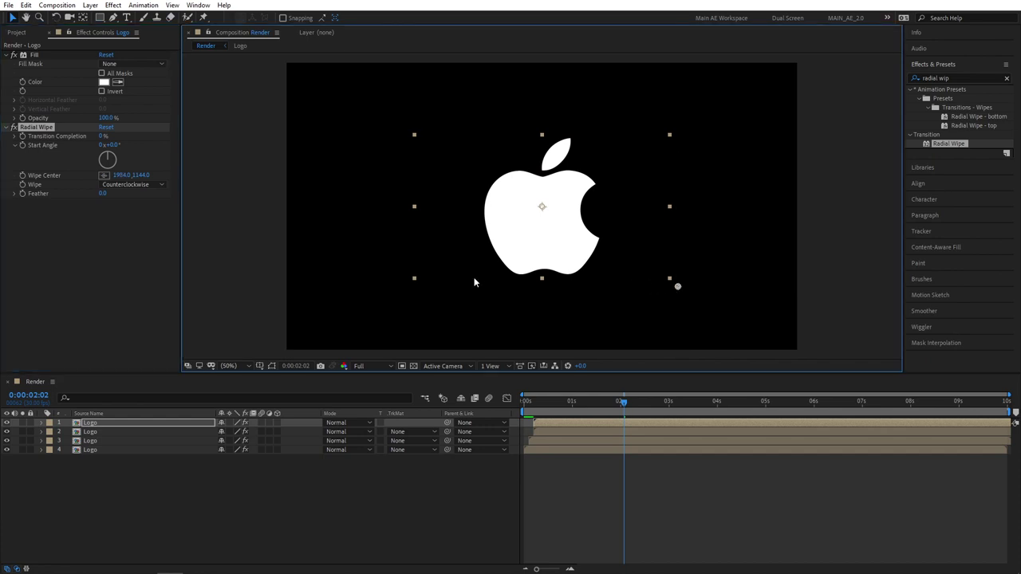
{"action": "left_click_drag", "start_coordinate": [99, 138], "coordinate": [113, 140]}
Change the top apple's fill to dark grey 363636 and enter 24% Transition Completion.
{"action": "left_click", "coordinate": [103, 83]}
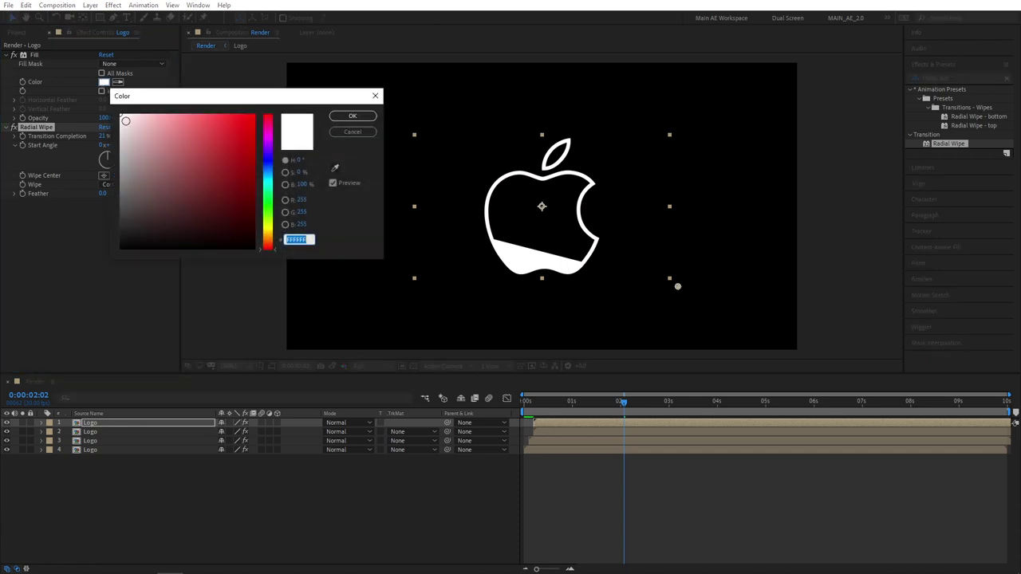
{"action": "left_click_drag", "start_coordinate": [148, 226], "coordinate": [119, 221]}
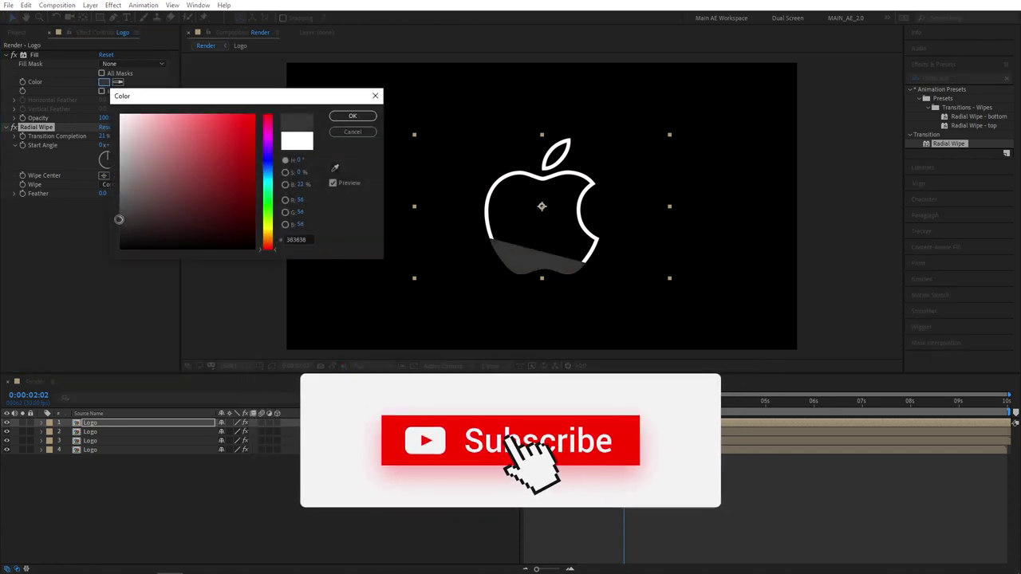
{"action": "left_click", "coordinate": [345, 117]}
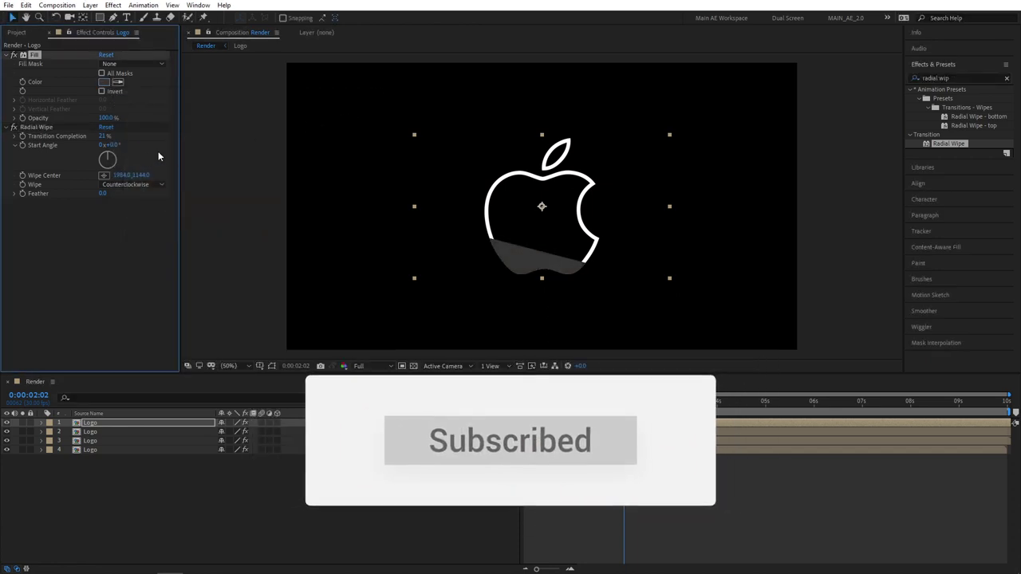
{"action": "left_click_drag", "start_coordinate": [106, 136], "coordinate": [104, 137]}
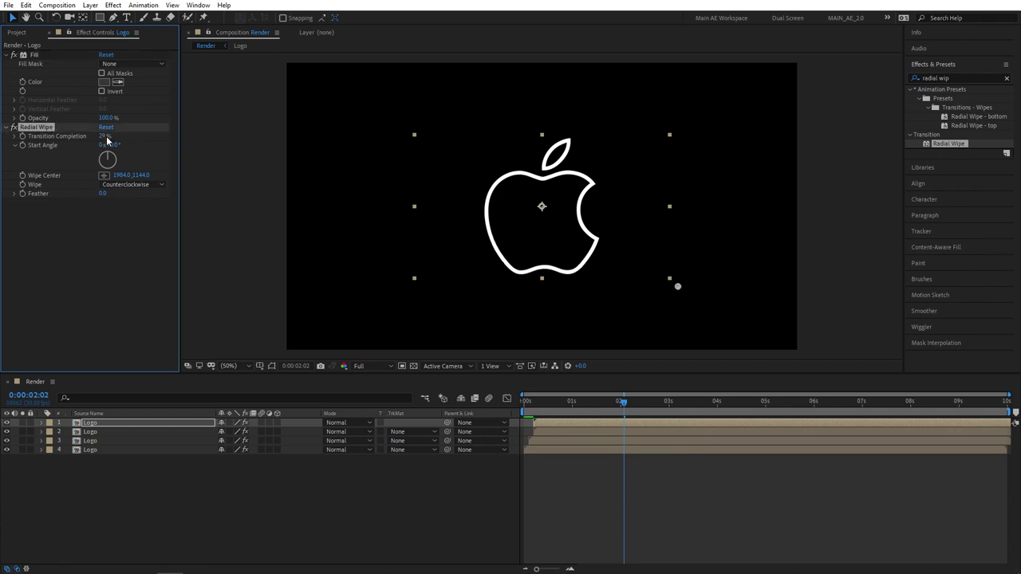
{"action": "left_click", "coordinate": [102, 136]}
Keyframe Transition Completion from 24% down to 0% a few frames later.
{"action": "key", "text": "Return"}
{"action": "left_click", "coordinate": [26, 142]}
{"action": "key", "text": "Page_Down"}
{"action": "key", "text": "Page_Down"}
{"action": "key", "text": "Page_Down"}
{"action": "key", "text": "Page_Down"}
{"action": "key", "text": "Page_Down"}
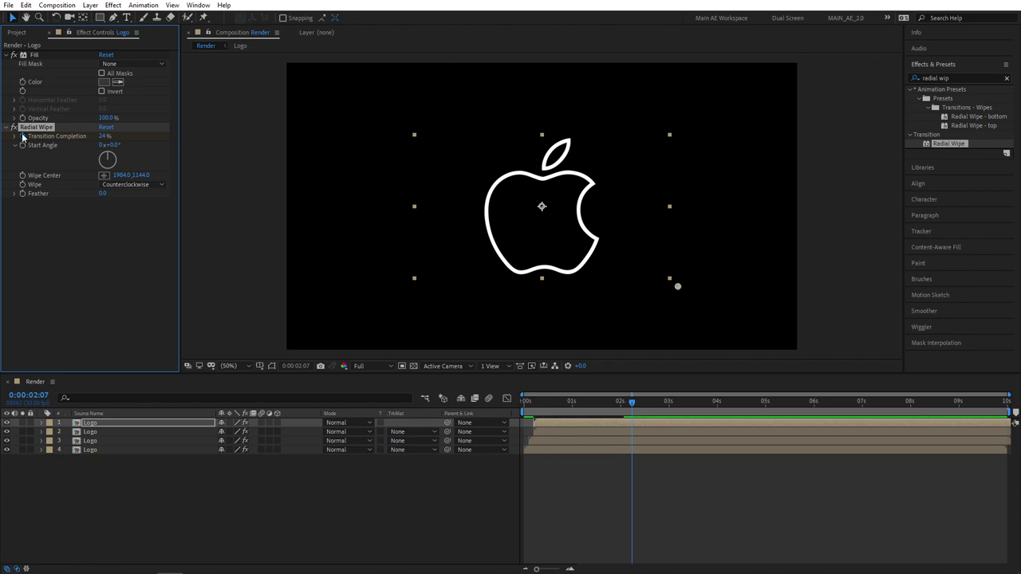
{"action": "left_click_drag", "start_coordinate": [103, 137], "coordinate": [93, 137]}
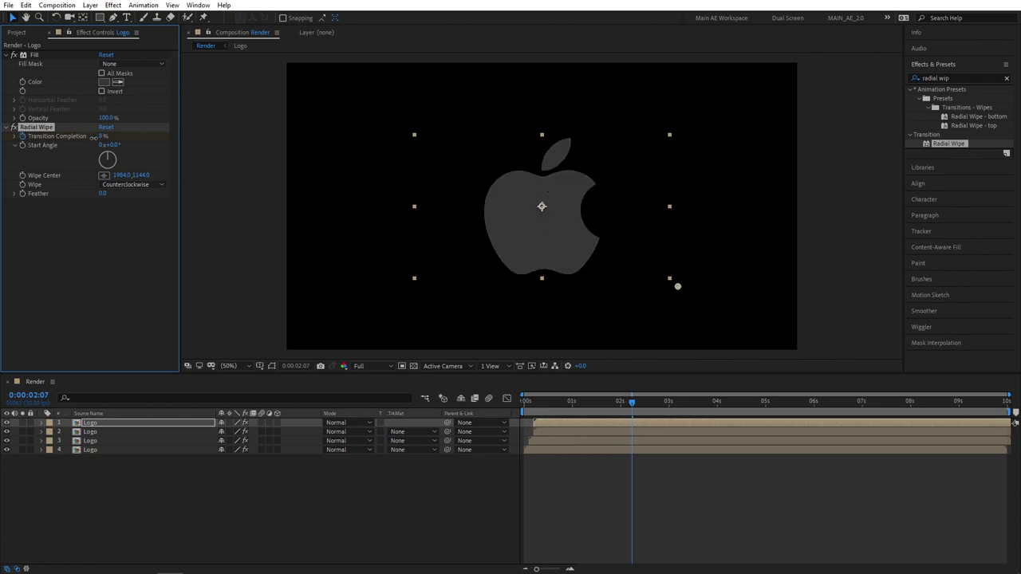
Ease both Transition Completion keyframes and return the playhead to 2 seconds.
{"action": "key", "text": "u"}
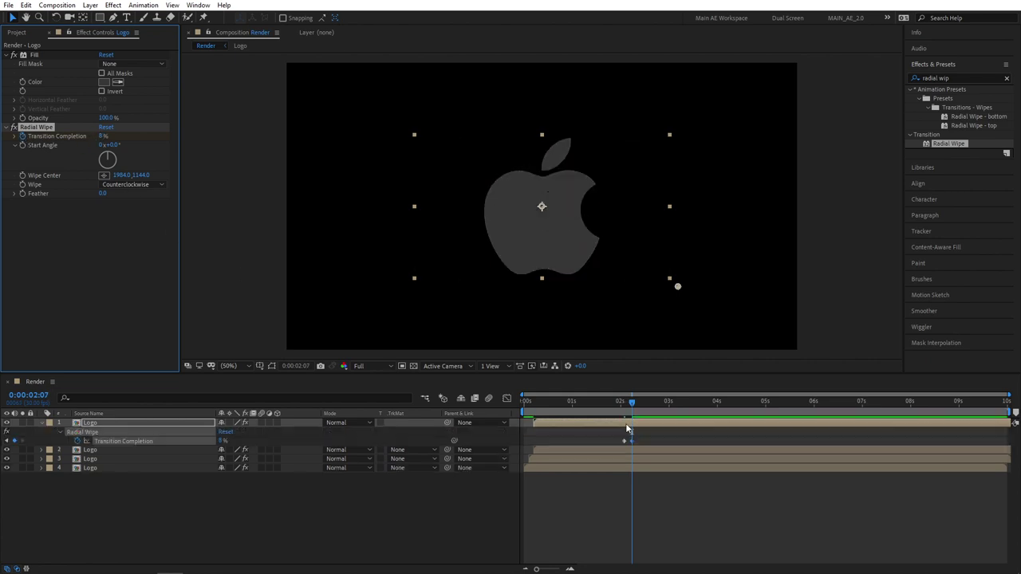
{"action": "left_click_drag", "start_coordinate": [648, 431], "coordinate": [615, 442]}
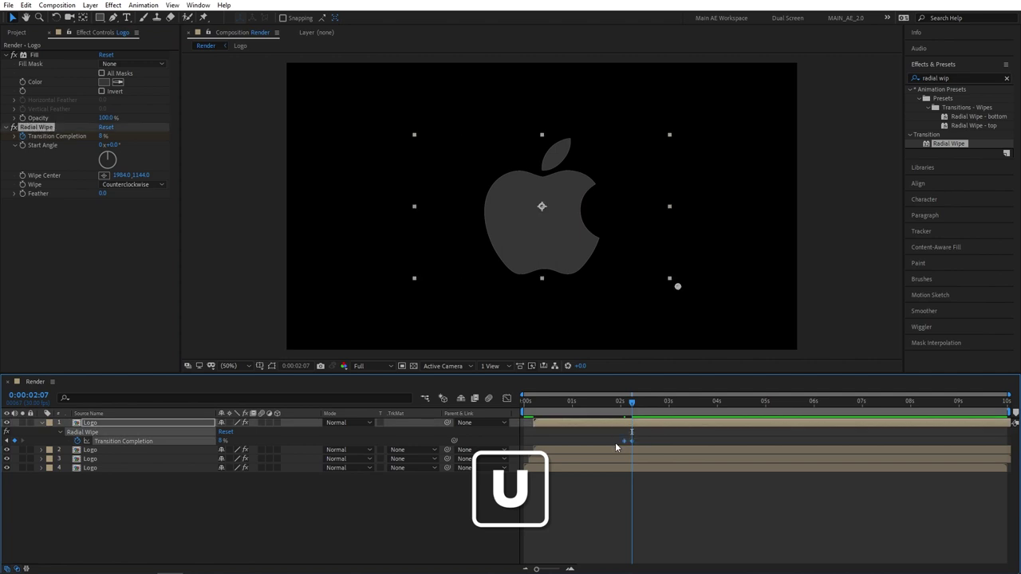
{"action": "key", "text": "F9"}
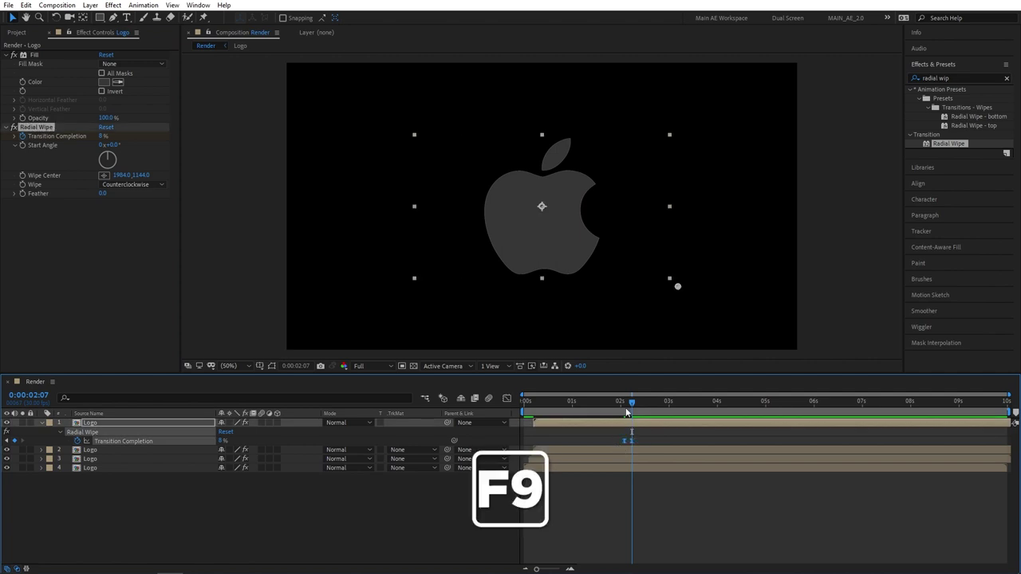
{"action": "left_click", "coordinate": [621, 407]}
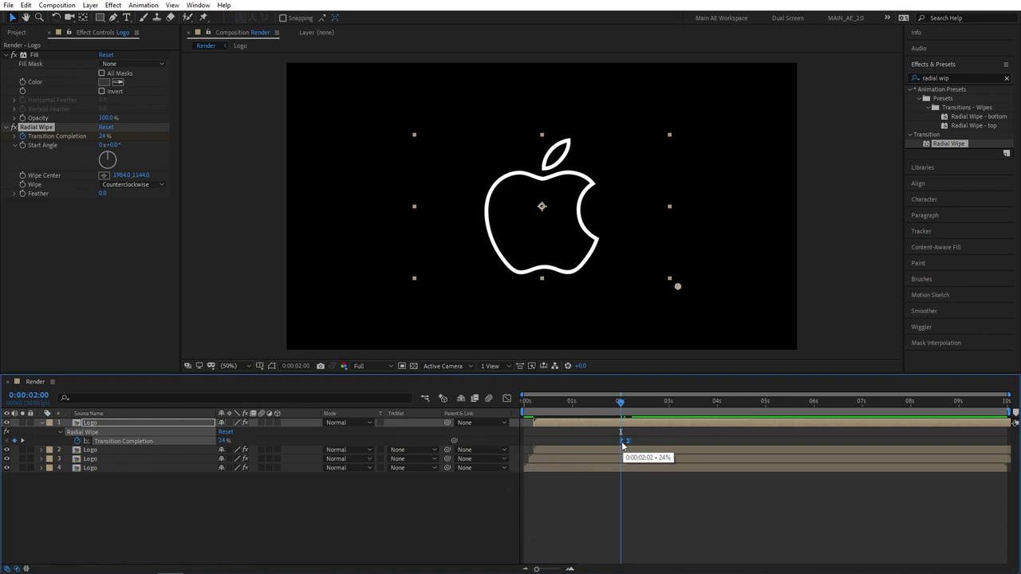
{"action": "left_click", "coordinate": [352, 526]}
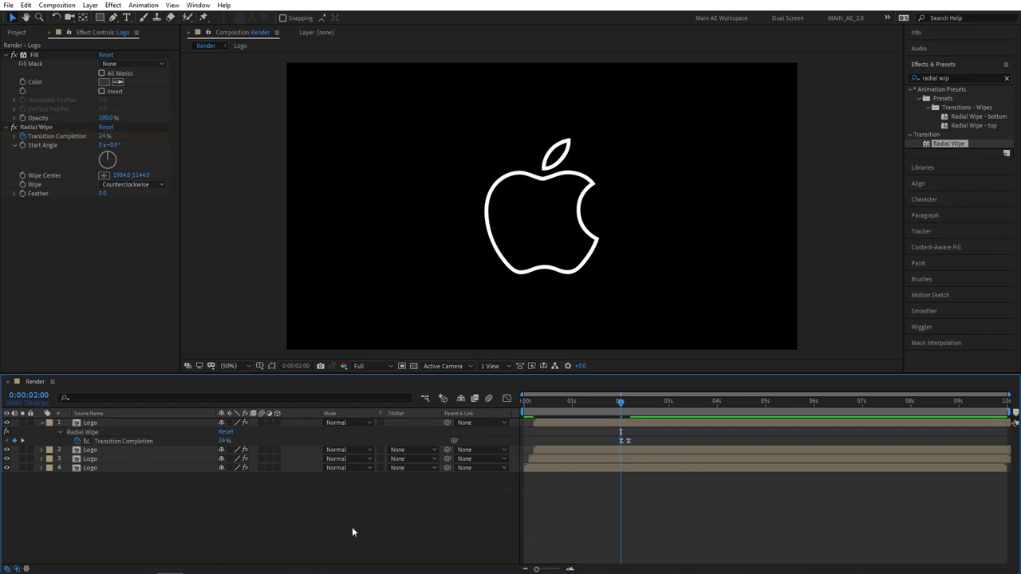
{"action": "left_click", "coordinate": [89, 425]}
Duplicate the Logo layer and set the copy's fill colour to white (FFFFFF).
{"action": "key", "text": "ctrl+d"}
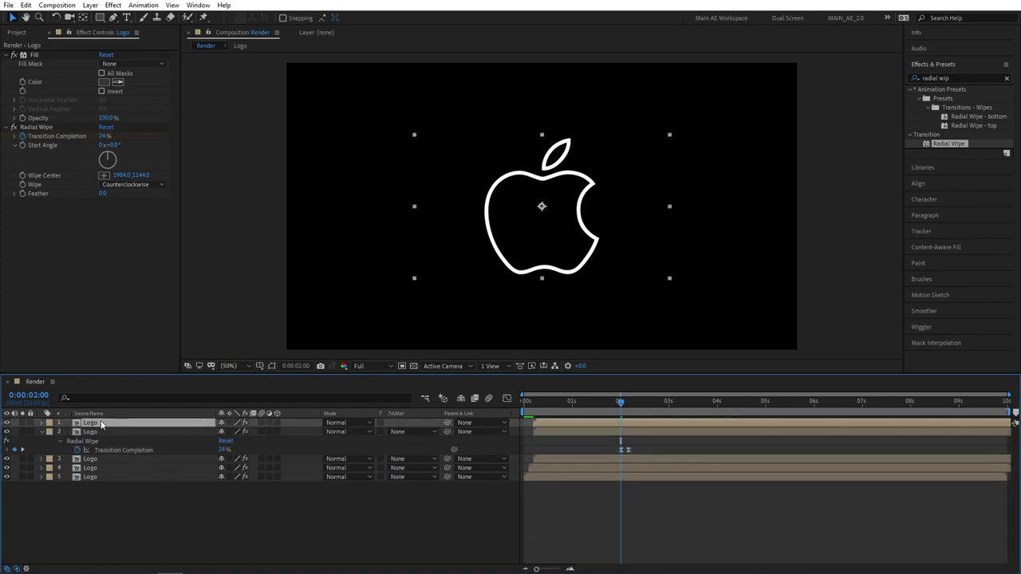
{"action": "left_click", "coordinate": [104, 81]}
{"action": "left_click", "coordinate": [121, 115]}
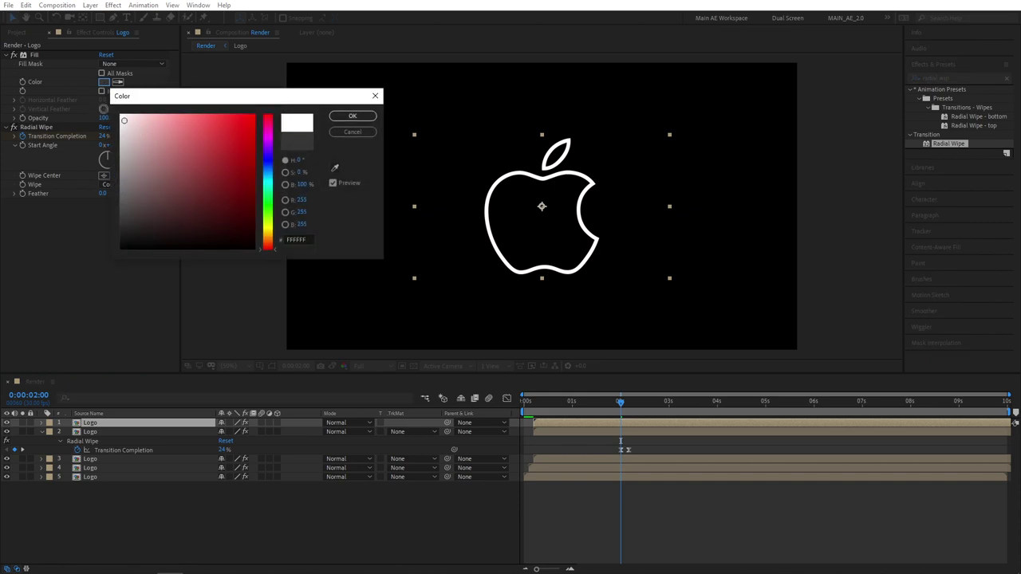
{"action": "left_click", "coordinate": [352, 116]}
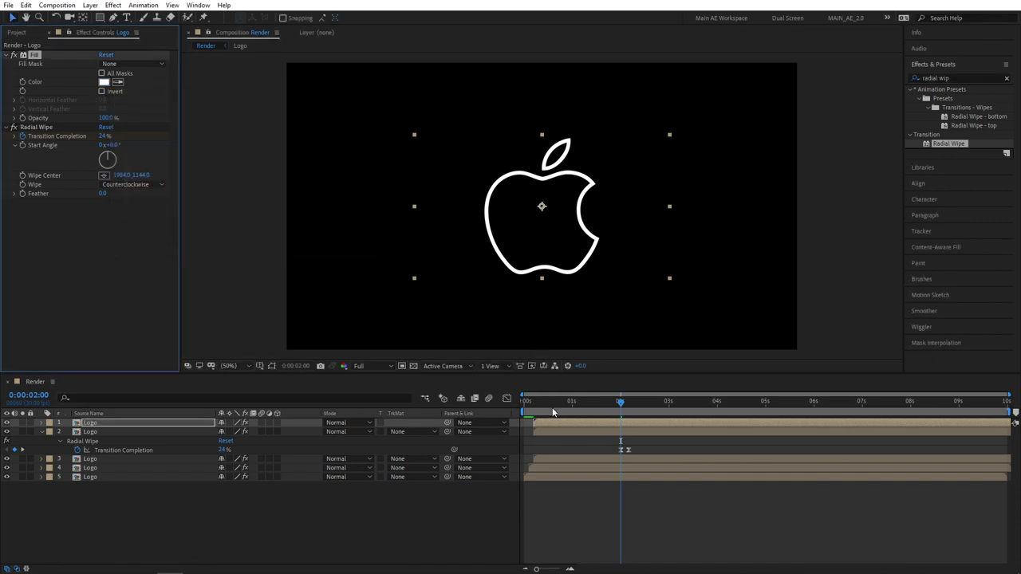
Scrub the timeline to preview the logo reveal up to about 2 seconds.
{"action": "left_click_drag", "start_coordinate": [544, 403], "coordinate": [536, 403]}
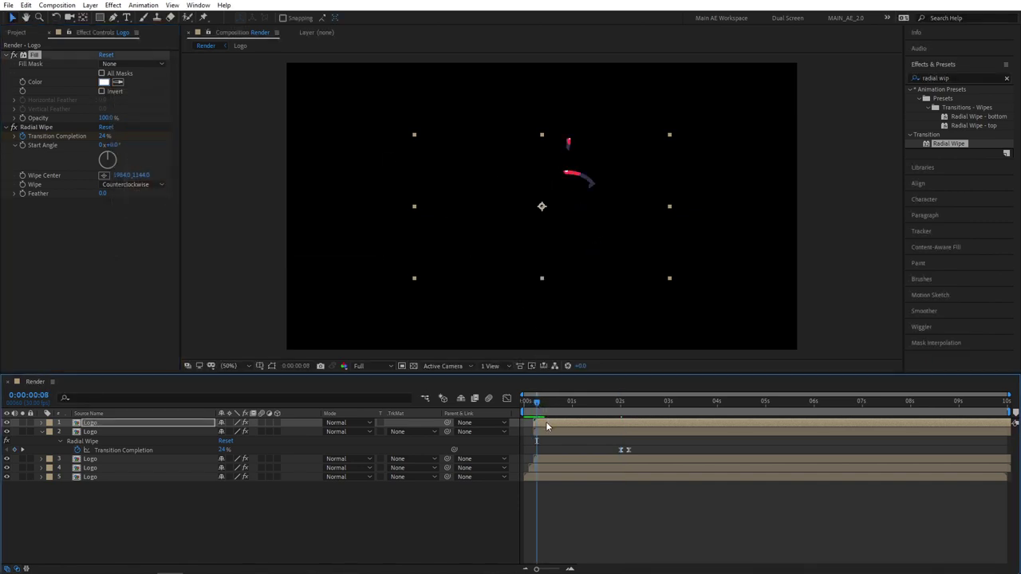
{"action": "key", "text": "Page_Down"}
{"action": "left_click", "coordinate": [546, 426]}
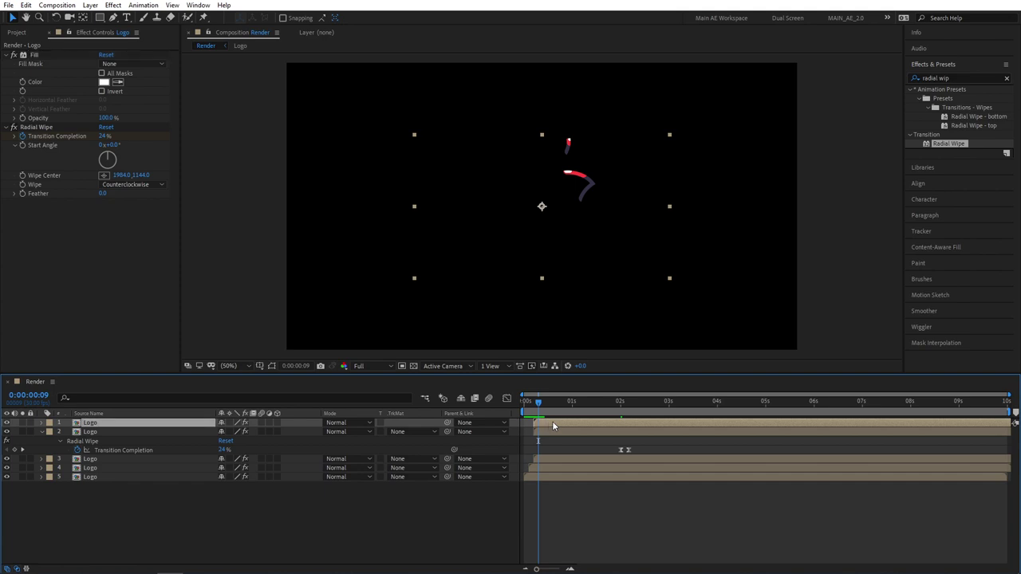
{"action": "mouse_move", "coordinate": [610, 405]}
{"action": "left_mouse_down"}
{"action": "mouse_move", "coordinate": [602, 403]}
{"action": "mouse_move", "coordinate": [636, 406]}
{"action": "mouse_move", "coordinate": [621, 405]}
{"action": "left_mouse_up"}
{"action": "left_click", "coordinate": [363, 520]}
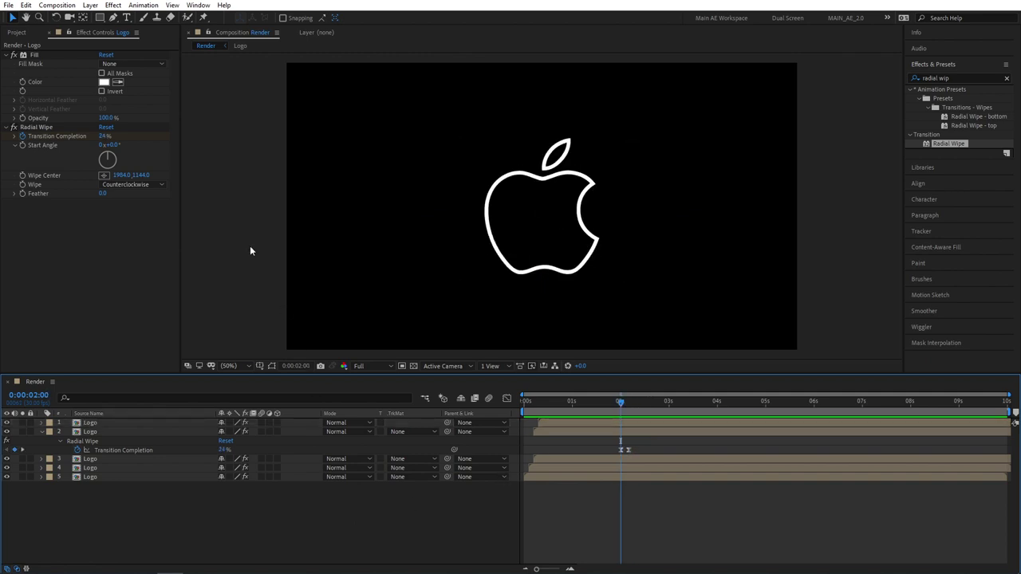
{"action": "left_click", "coordinate": [126, 17]}
Type THINK DIFFERENT below the logo and centre it horizontally in the composition.
{"action": "left_click", "coordinate": [501, 323]}
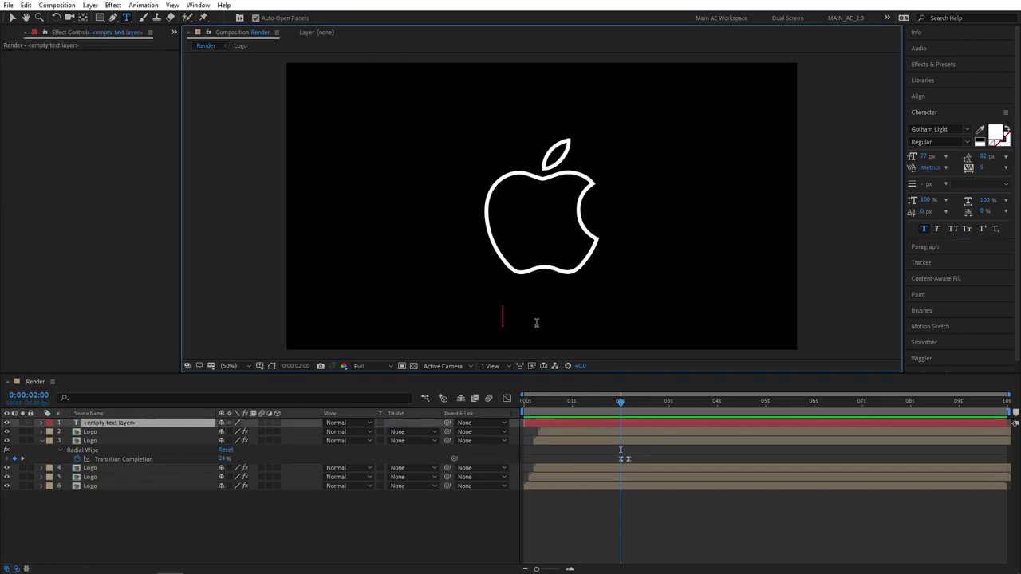
{"action": "type", "text": "T"}
{"action": "type", "text": "HINK DIFFERENT"}
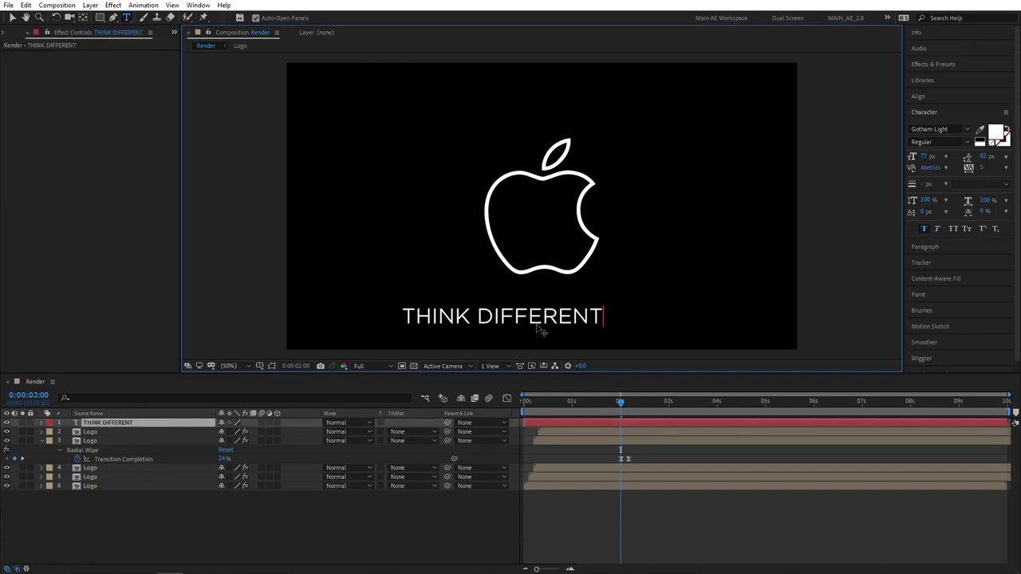
{"action": "key", "text": "ctrl+a"}
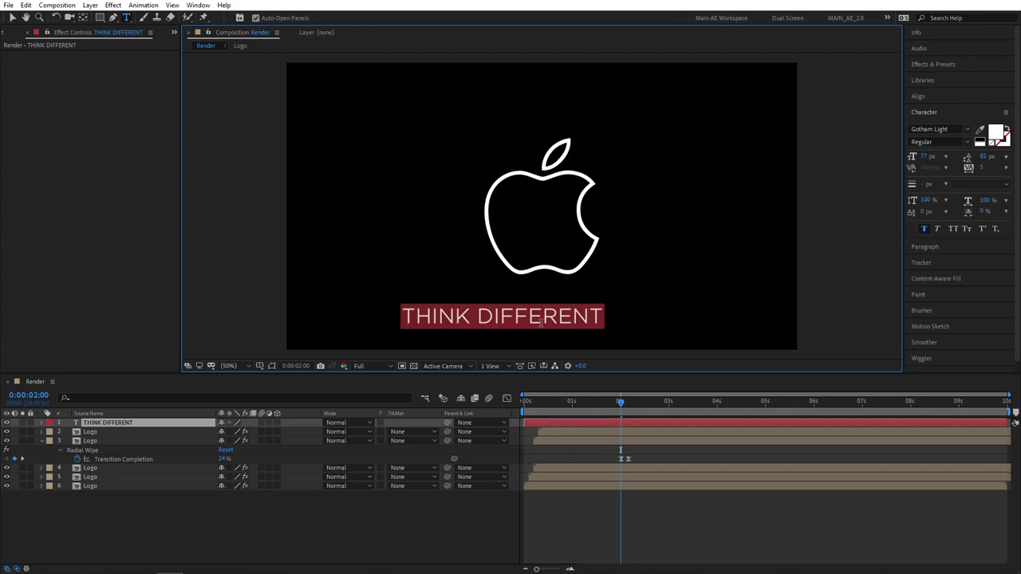
{"action": "left_click", "coordinate": [920, 96]}
{"action": "left_click", "coordinate": [933, 122]}
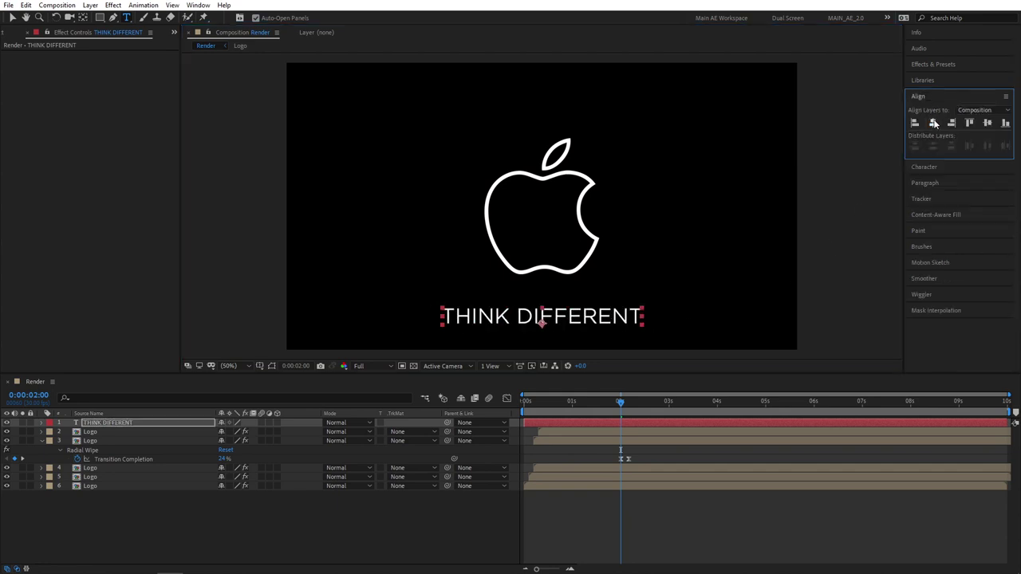
Set the text size to 60 px and move it up just under the logo.
{"action": "left_click", "coordinate": [926, 168]}
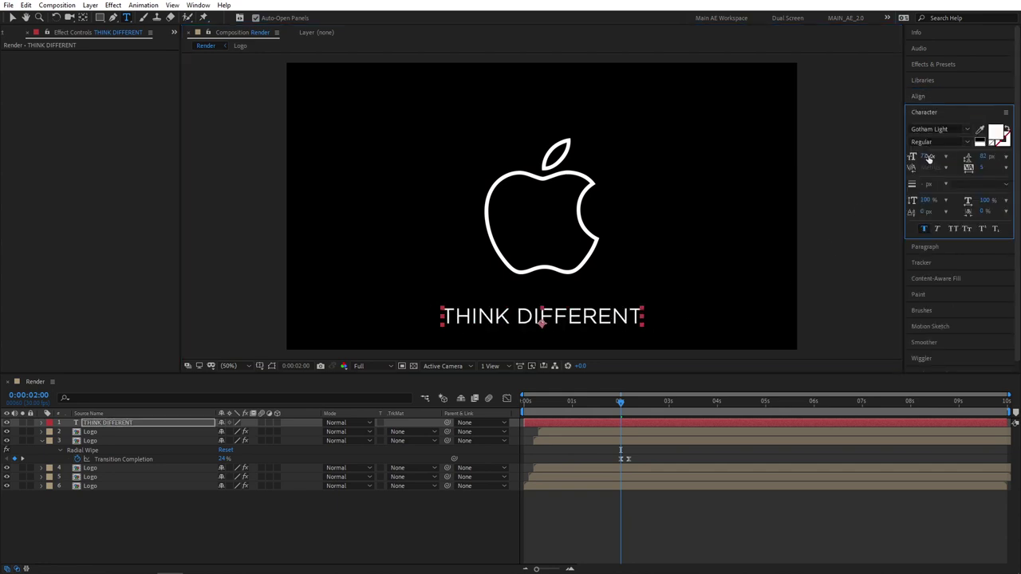
{"action": "left_click_drag", "start_coordinate": [926, 157], "coordinate": [923, 157]}
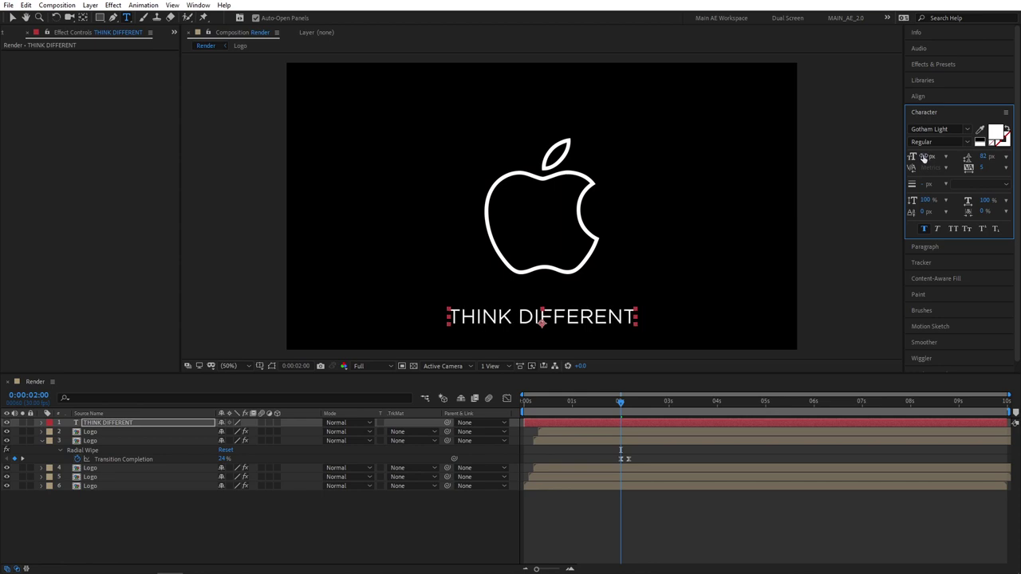
{"action": "left_click", "coordinate": [927, 156]}
{"action": "type", "text": "60"}
{"action": "key", "text": "Return"}
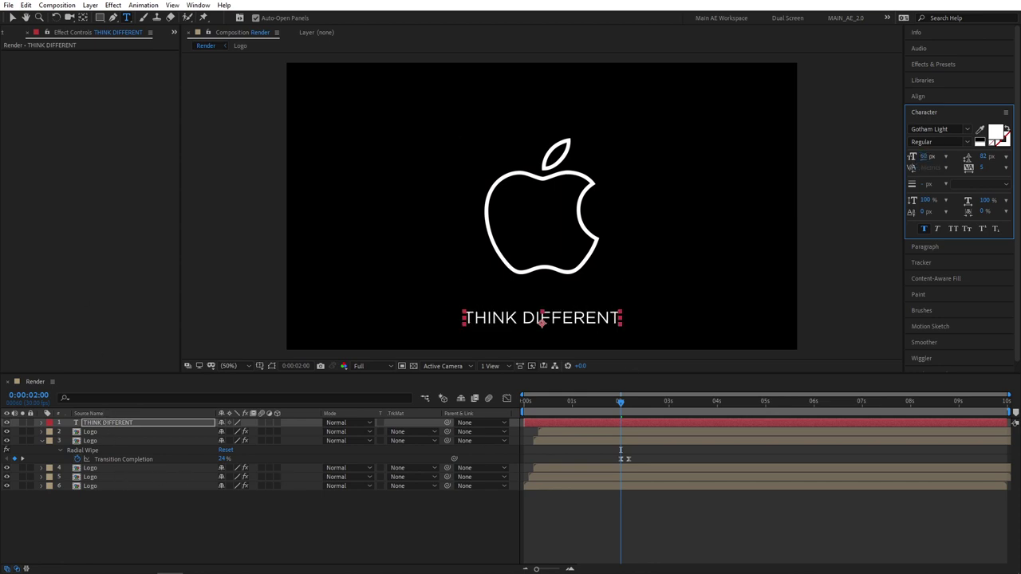
{"action": "left_click", "coordinate": [13, 18]}
{"action": "left_click_drag", "start_coordinate": [561, 318], "coordinate": [560, 290]}
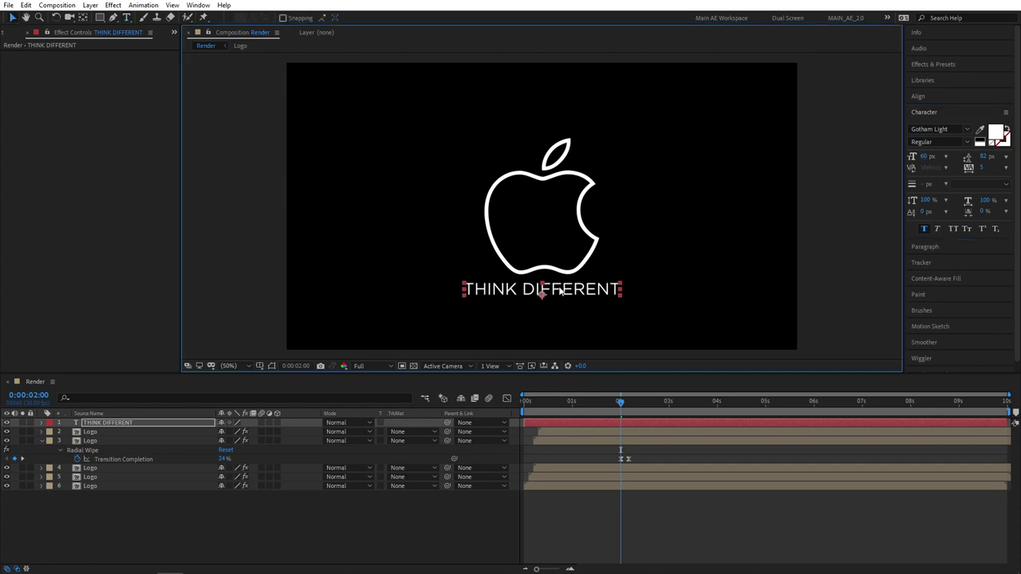
{"action": "left_click", "coordinate": [423, 547]}
Keyframe the text's Position and Opacity, giving it a lower starting position.
{"action": "left_click", "coordinate": [120, 422]}
{"action": "key", "text": "p"}
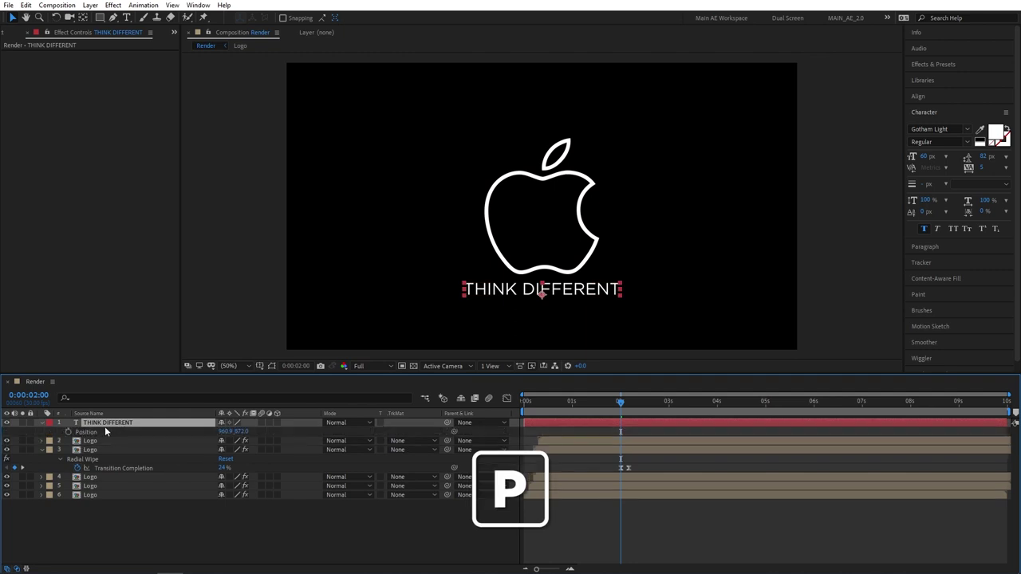
{"action": "key", "text": "shift+t"}
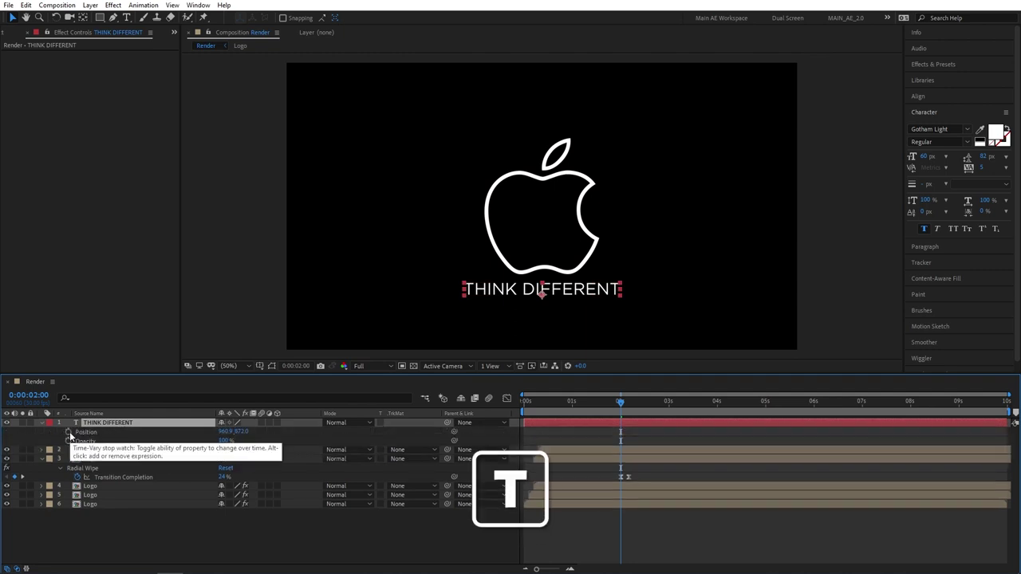
{"action": "left_click", "coordinate": [69, 432]}
{"action": "left_click", "coordinate": [69, 442]}
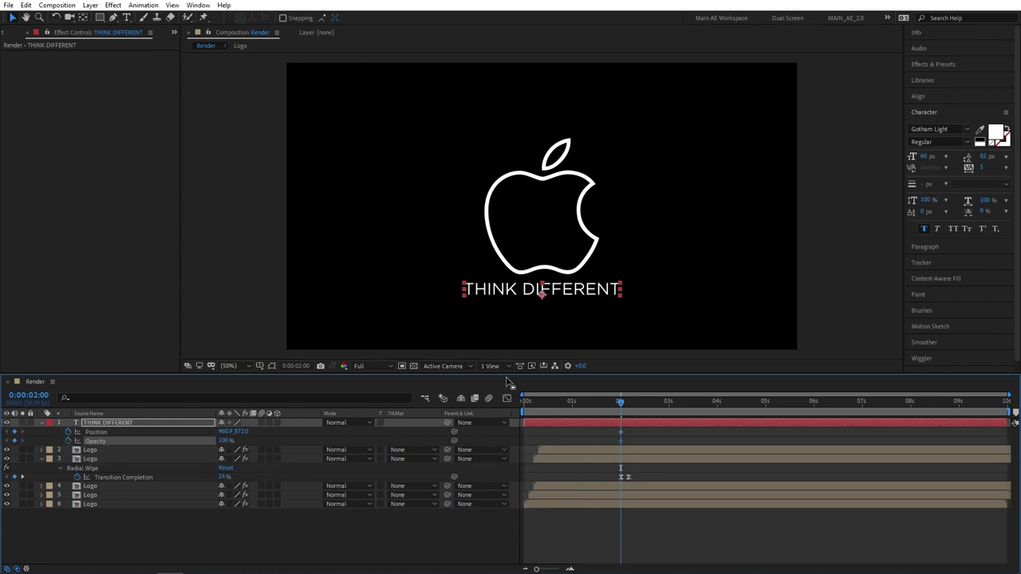
{"action": "left_click", "coordinate": [630, 436]}
{"action": "left_click", "coordinate": [624, 438]}
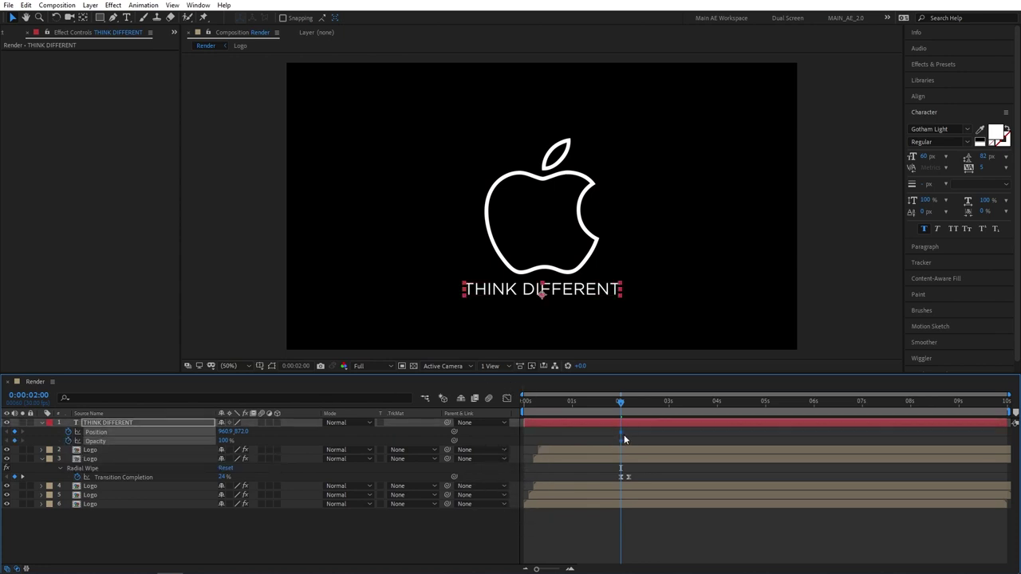
{"action": "left_click", "coordinate": [242, 529]}
{"action": "left_click_drag", "start_coordinate": [241, 431], "coordinate": [151, 441]}
Apply Easy Ease to the Position and Opacity keyframes at 2 seconds and preview.
{"action": "left_click_drag", "start_coordinate": [604, 424], "coordinate": [635, 442]}
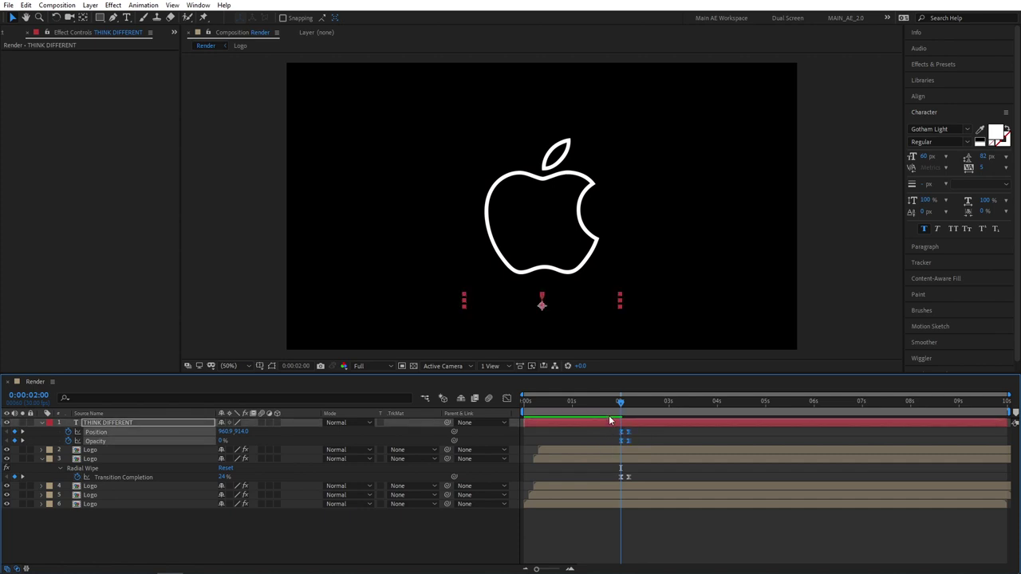
{"action": "key", "text": "space"}
{"action": "key", "text": "F9"}
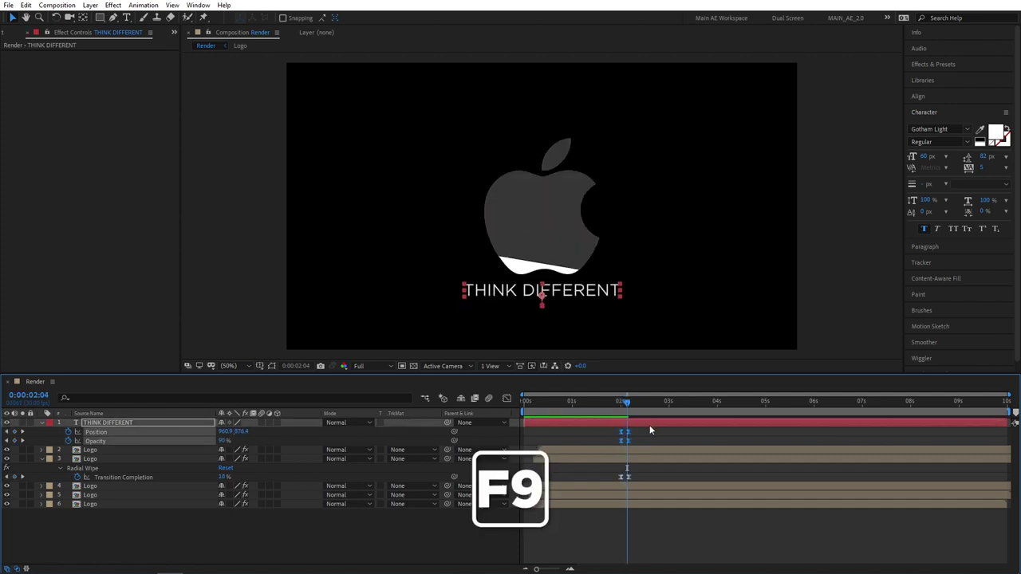
{"action": "mouse_move", "coordinate": [619, 403]}
{"action": "left_mouse_down"}
{"action": "mouse_move", "coordinate": [644, 404]}
{"action": "mouse_move", "coordinate": [621, 407]}
{"action": "left_mouse_up"}
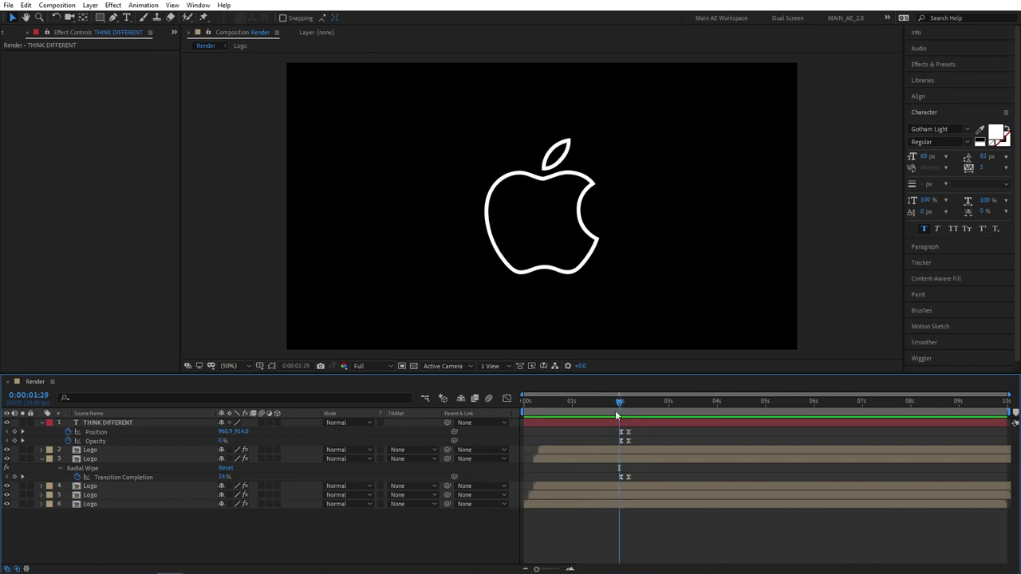
Add a new Null Object layer and collapse all revealed layer properties.
{"action": "right_click", "coordinate": [369, 534]}
{"action": "mouse_move", "coordinate": [400, 420]}
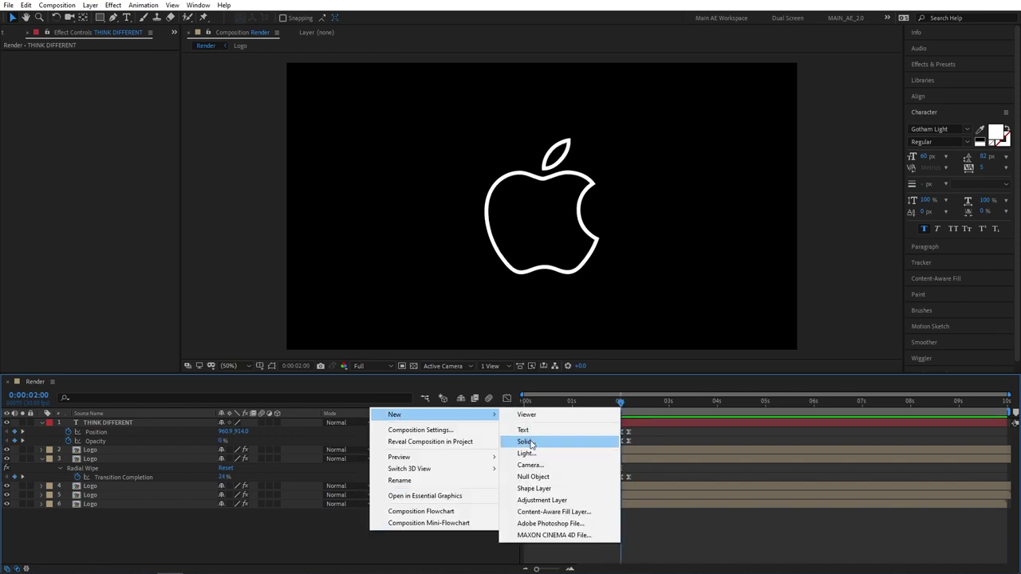
{"action": "left_click", "coordinate": [532, 477]}
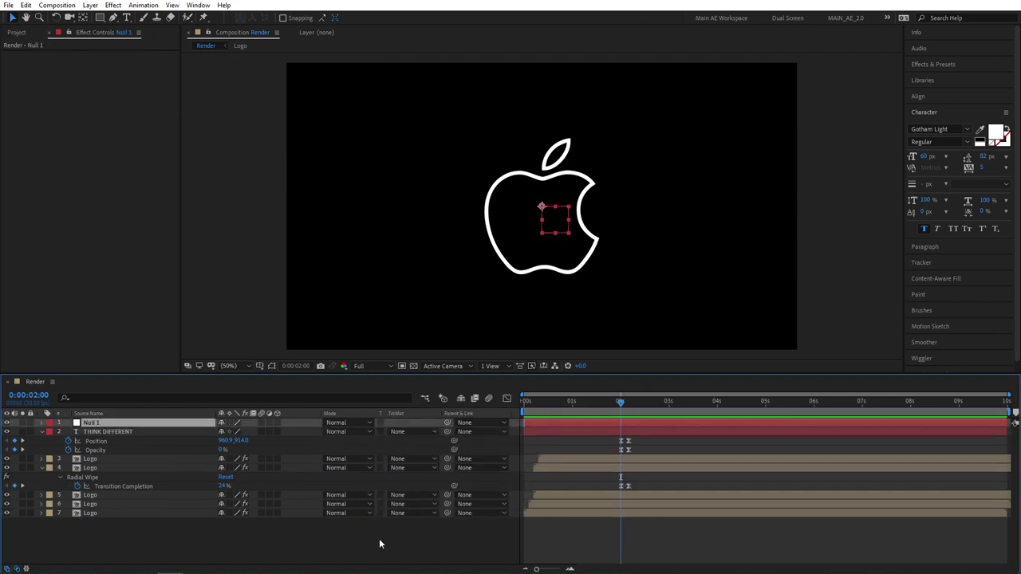
{"action": "left_click", "coordinate": [351, 540]}
{"action": "key", "text": "u"}
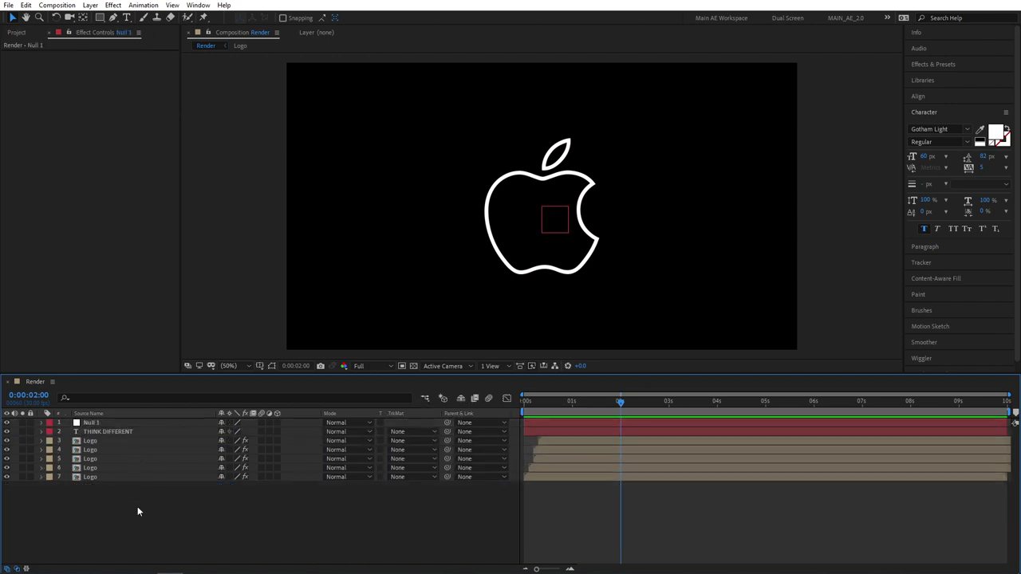
Parent THINK DIFFERENT and the five Logo layers to Null 1, then reveal its Scale.
{"action": "left_click_drag", "start_coordinate": [137, 506], "coordinate": [95, 434]}
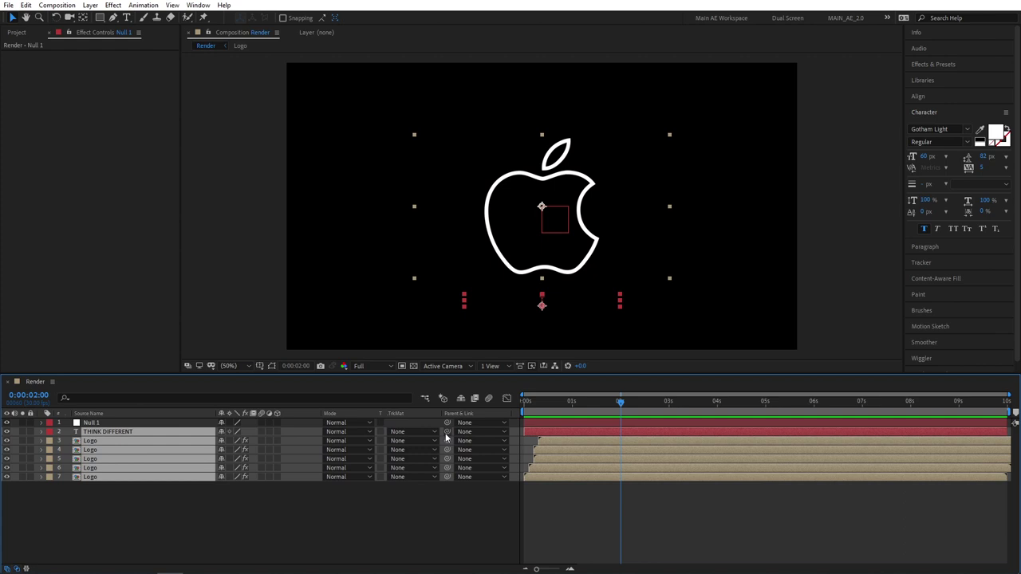
{"action": "left_click_drag", "start_coordinate": [447, 432], "coordinate": [115, 426]}
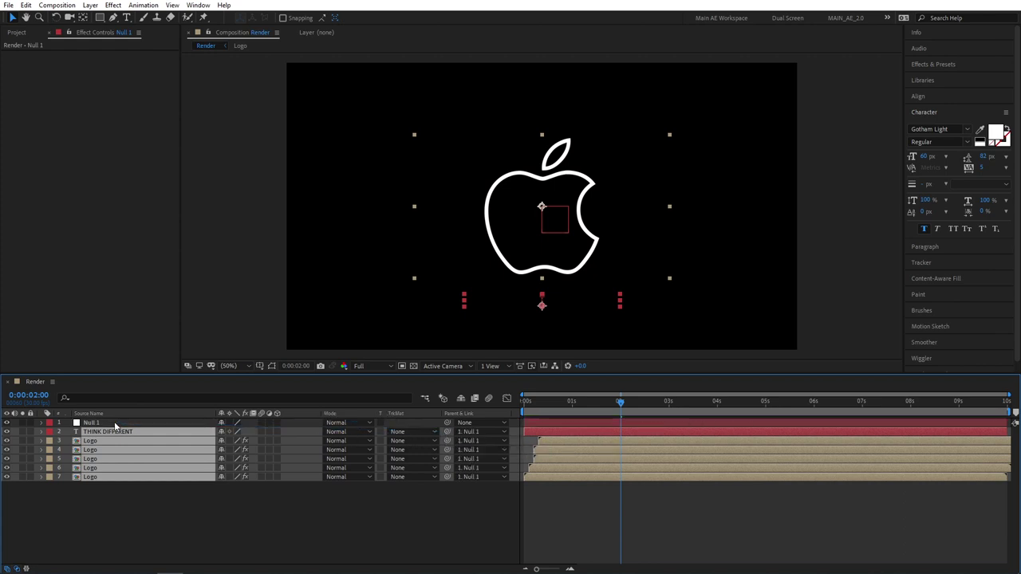
{"action": "left_click", "coordinate": [99, 422]}
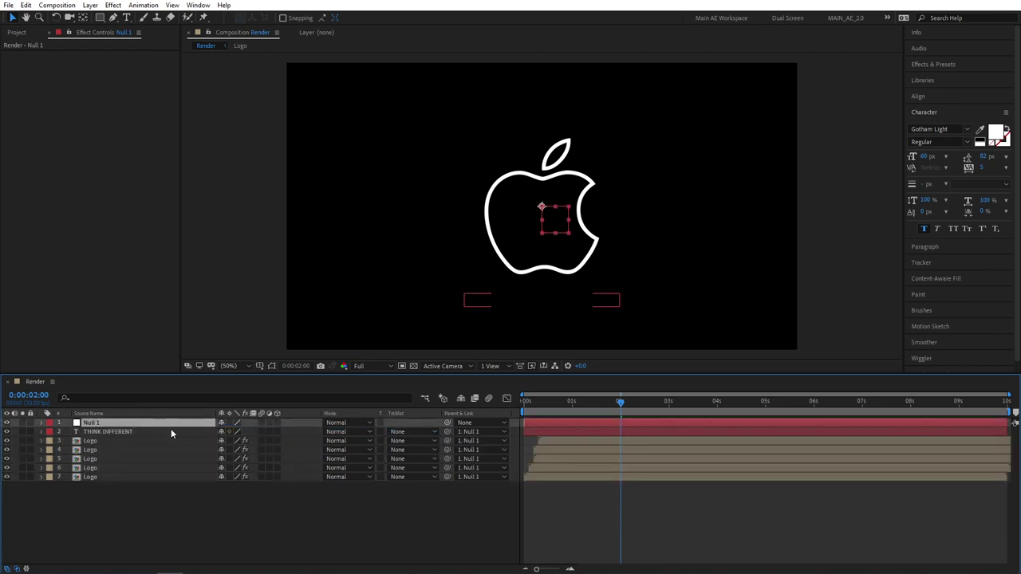
{"action": "key", "text": "s"}
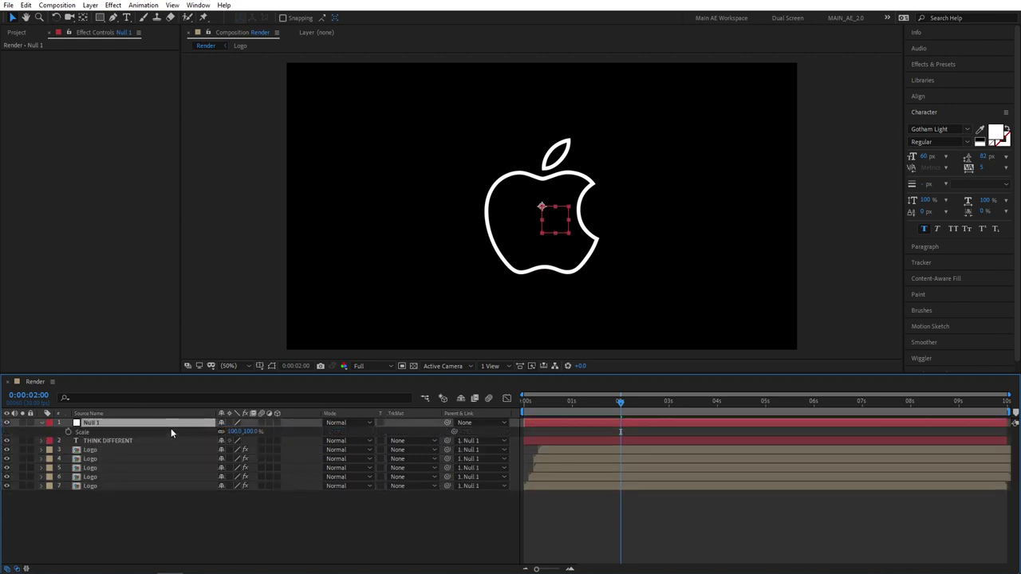
Keyframe Null 1's Scale at 130% at 2 seconds and 90% a few frames later.
{"action": "left_click_drag", "start_coordinate": [243, 432], "coordinate": [252, 431]}
{"action": "left_click", "coordinate": [251, 431]}
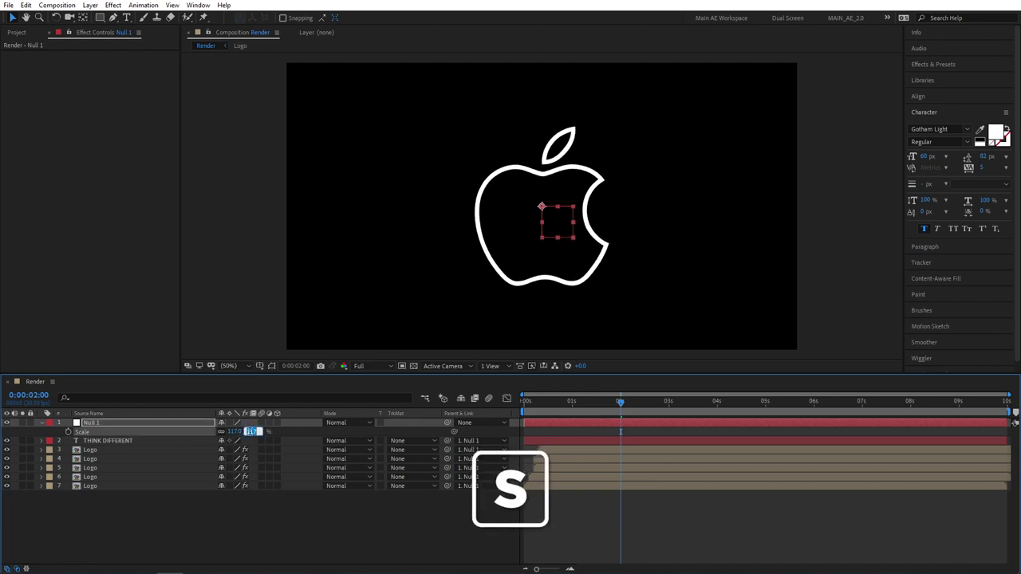
{"action": "type", "text": "130"}
{"action": "key", "text": "Return"}
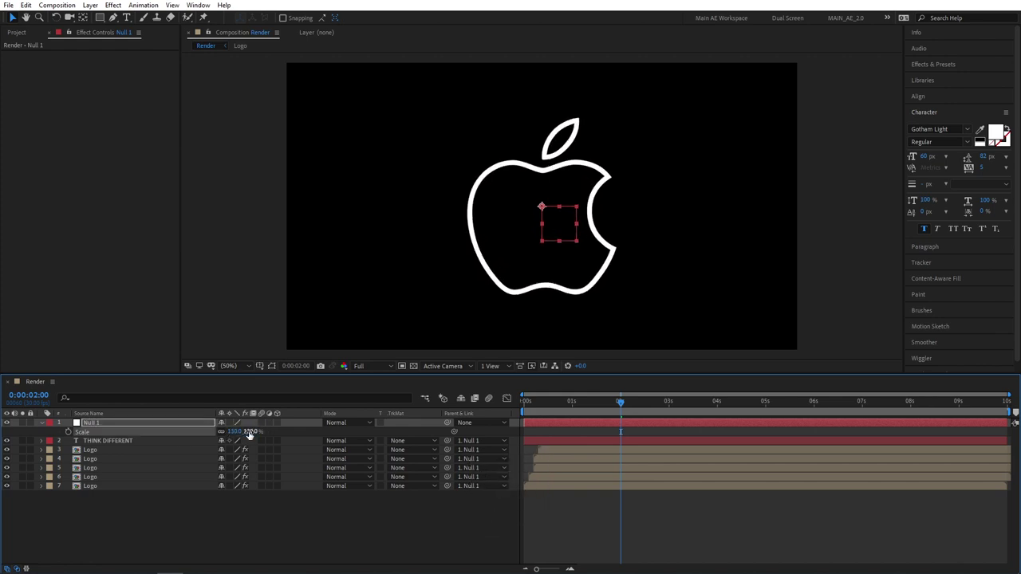
{"action": "left_click", "coordinate": [70, 433]}
{"action": "key", "text": "space"}
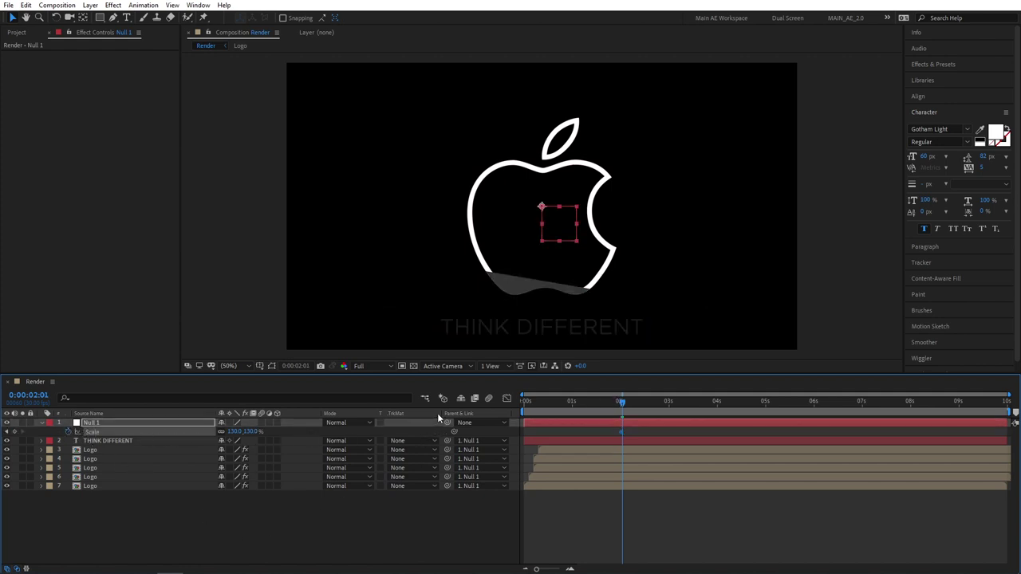
{"action": "left_click", "coordinate": [251, 431]}
{"action": "type", "text": "9"}
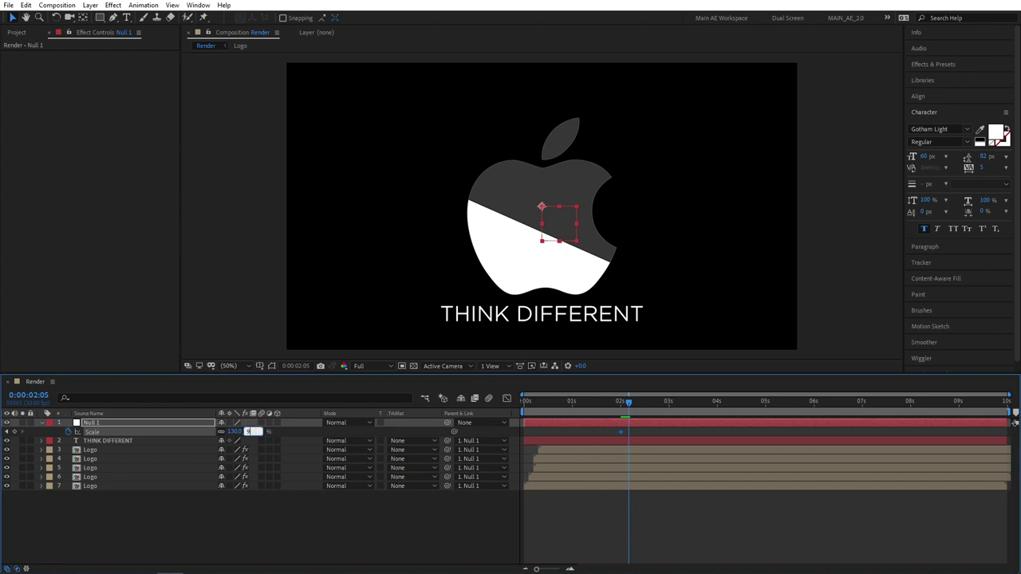
{"action": "type", "text": "0"}
{"action": "key", "text": "Return"}
Ease both scale keyframes and stretch the incoming influence in the speed graph.
{"action": "left_click", "coordinate": [338, 537]}
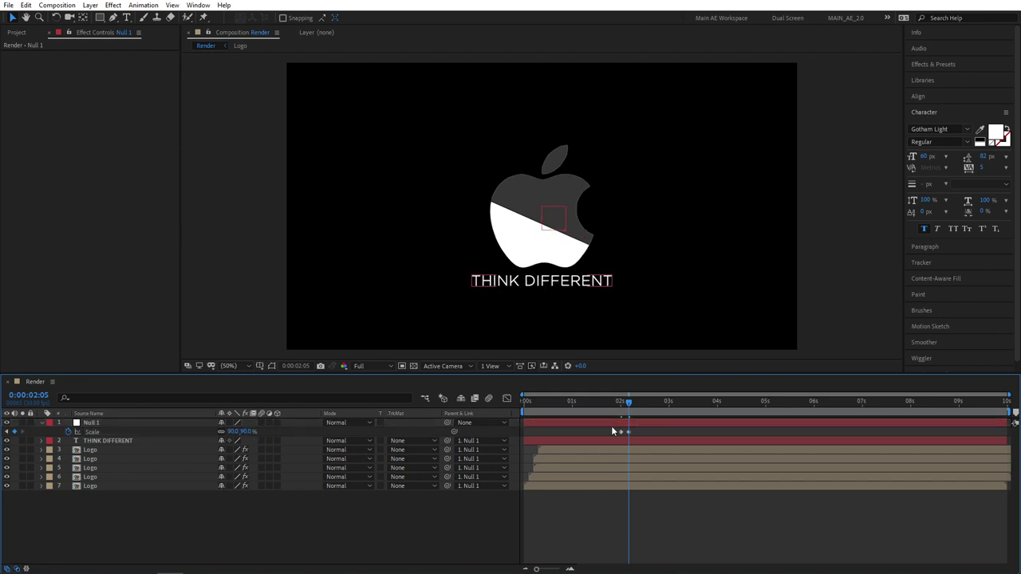
{"action": "left_click_drag", "start_coordinate": [640, 428], "coordinate": [618, 434]}
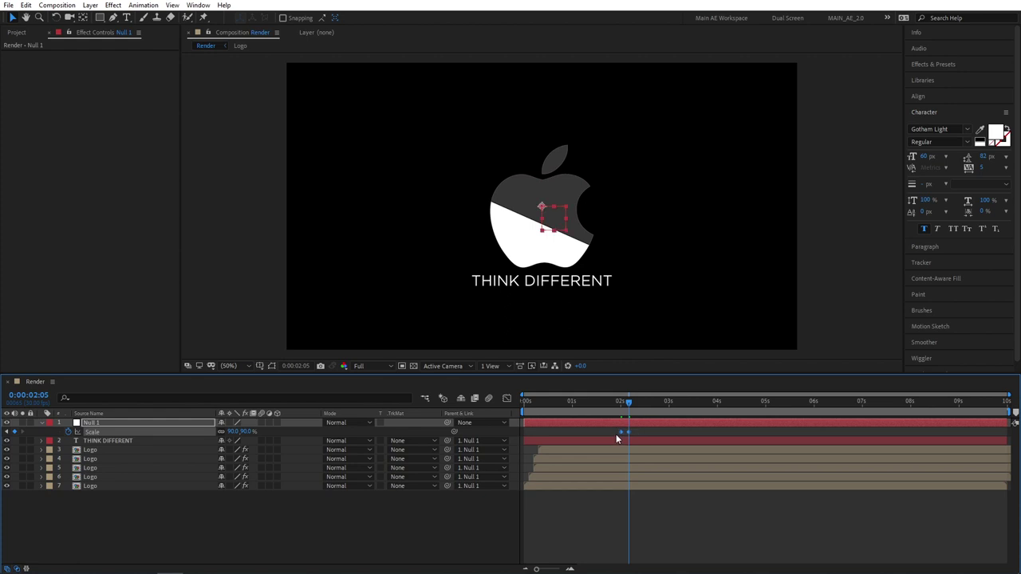
{"action": "key", "text": "F9"}
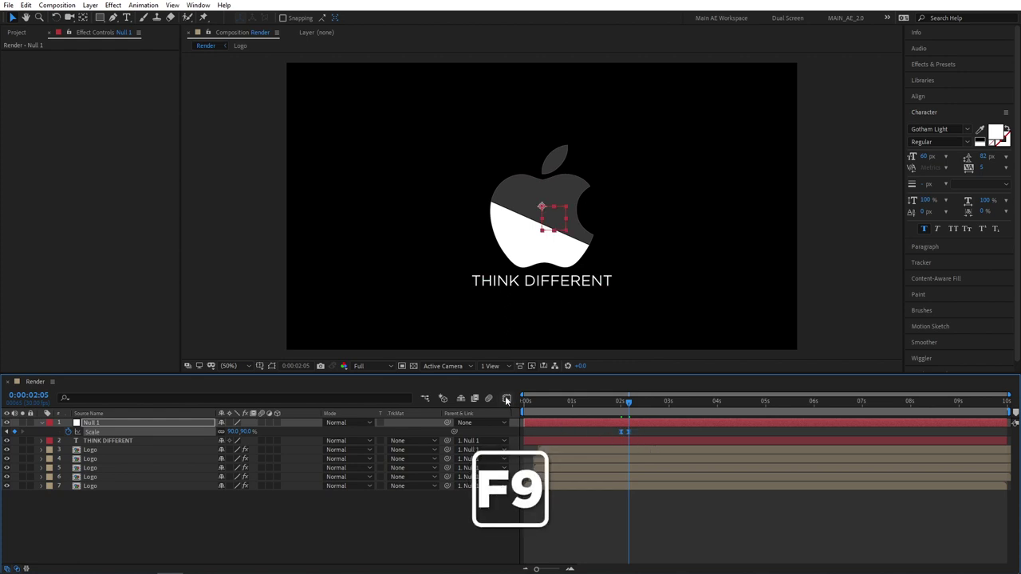
{"action": "left_click", "coordinate": [505, 400]}
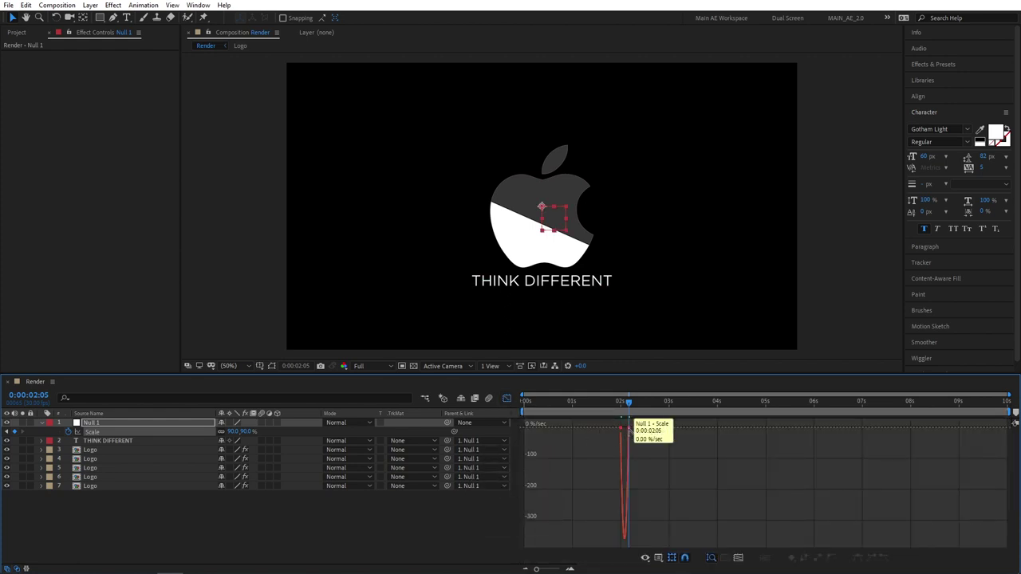
{"action": "scroll", "coordinate": [623, 428], "scroll_direction": "up", "scroll_amount": 5}
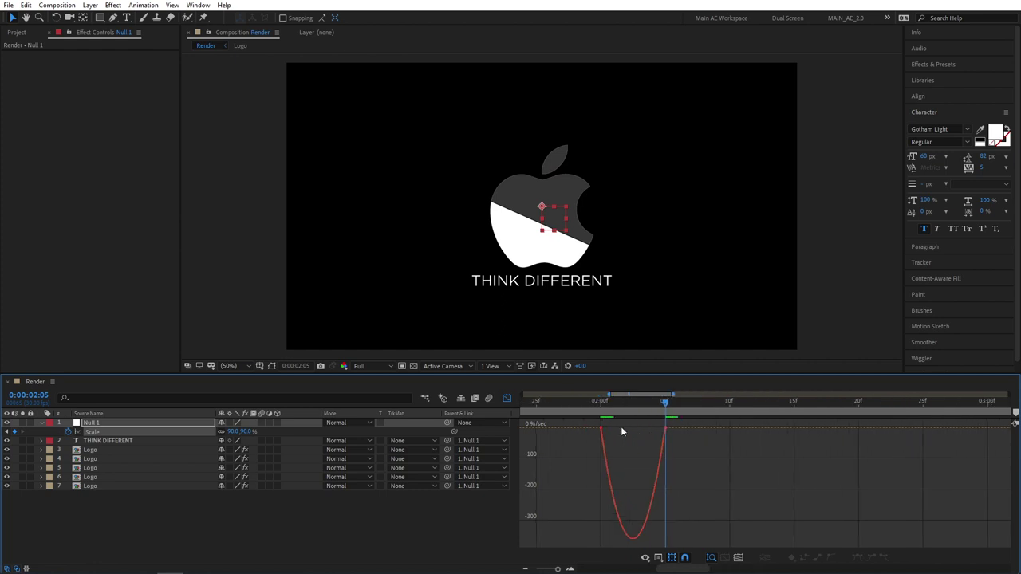
{"action": "left_click", "coordinate": [602, 428]}
{"action": "left_click", "coordinate": [665, 429], "text": "shift"}
{"action": "left_click_drag", "start_coordinate": [655, 428], "coordinate": [614, 430]}
{"action": "key", "text": "shift+F3"}
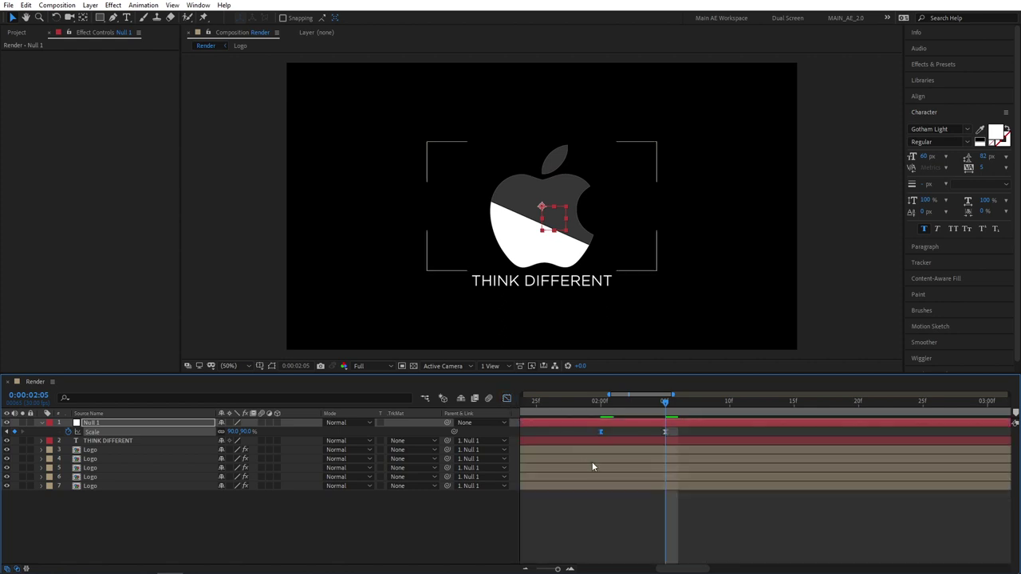
{"action": "key", "text": "F2"}
{"action": "scroll", "coordinate": [594, 424], "scroll_direction": "down", "scroll_amount": 5}
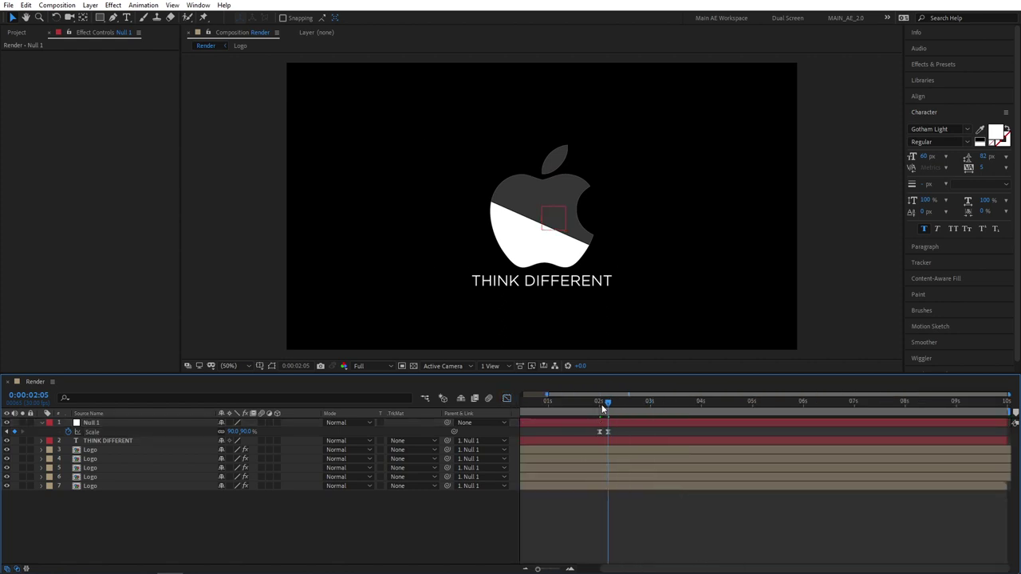
{"action": "left_click_drag", "start_coordinate": [606, 402], "coordinate": [524, 403]}
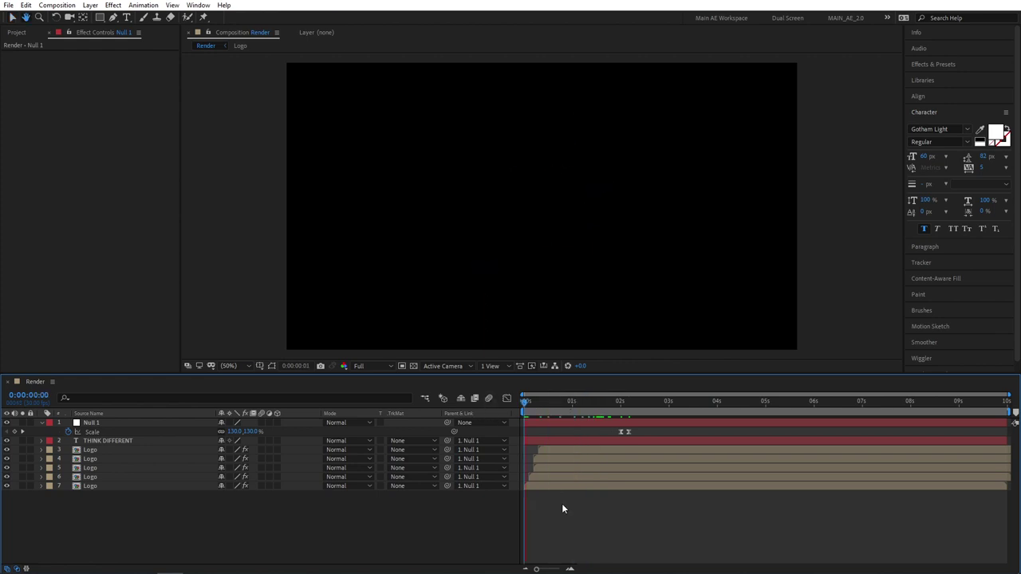
{"action": "key", "text": "space"}
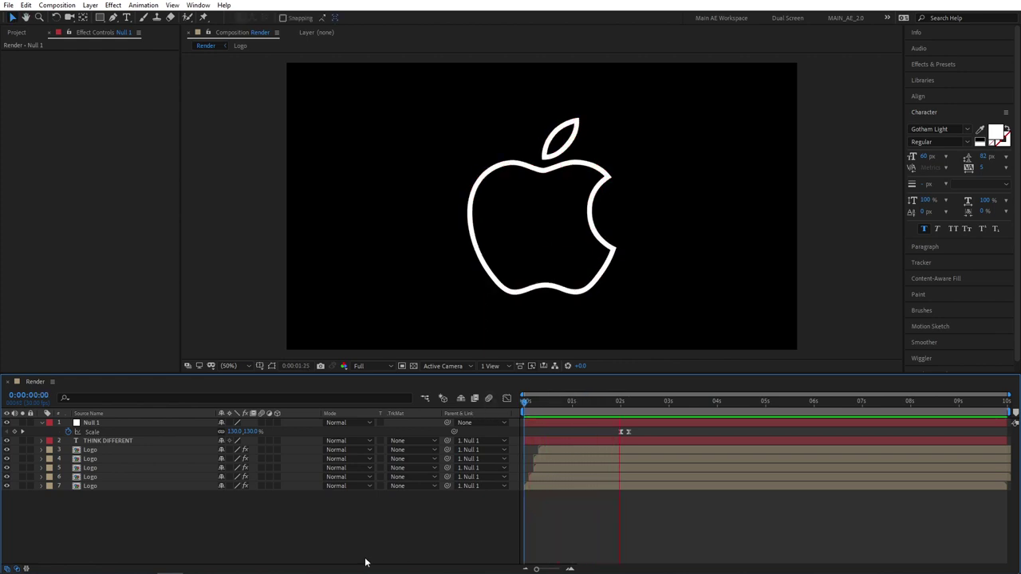
{"action": "left_click_drag", "start_coordinate": [603, 404], "coordinate": [623, 410]}
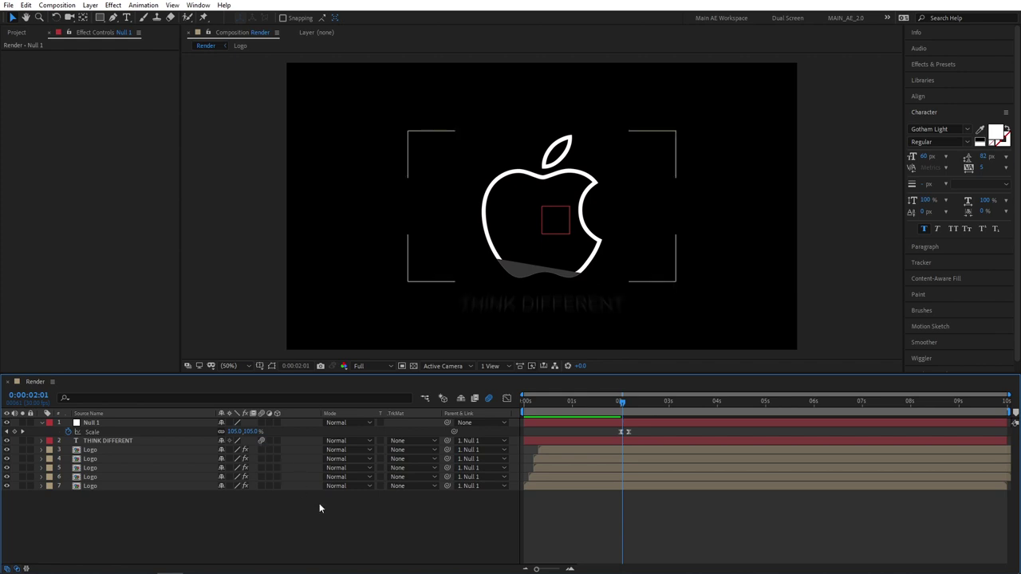
{"action": "left_click_drag", "start_coordinate": [596, 400], "coordinate": [522, 438]}
{"action": "key", "text": "space"}
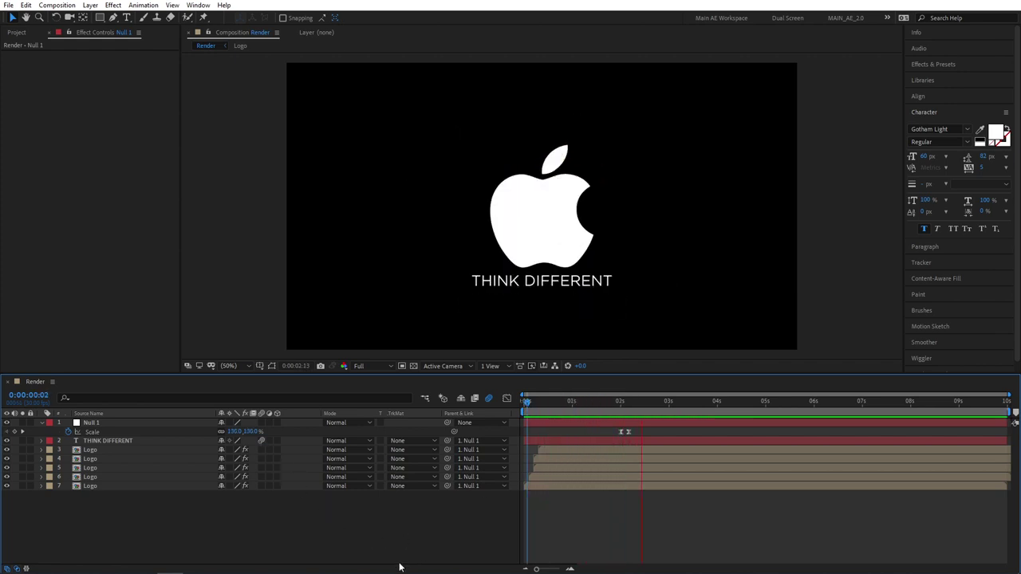
{"action": "key", "text": "space"}
Create a pinkish-red solid named BG and move it to the bottom of the stack.
{"action": "right_click", "coordinate": [171, 520]}
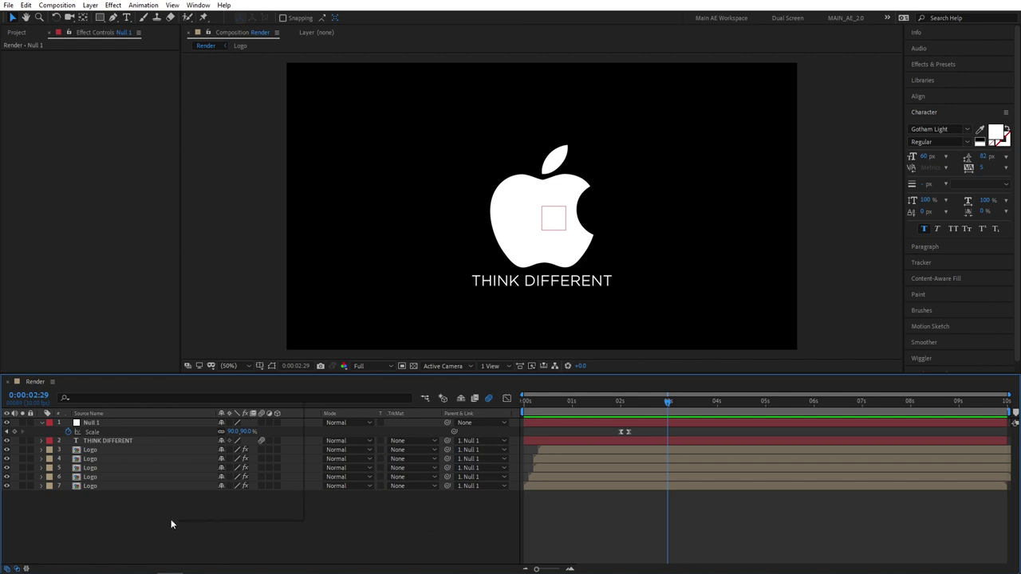
{"action": "mouse_move", "coordinate": [224, 407]}
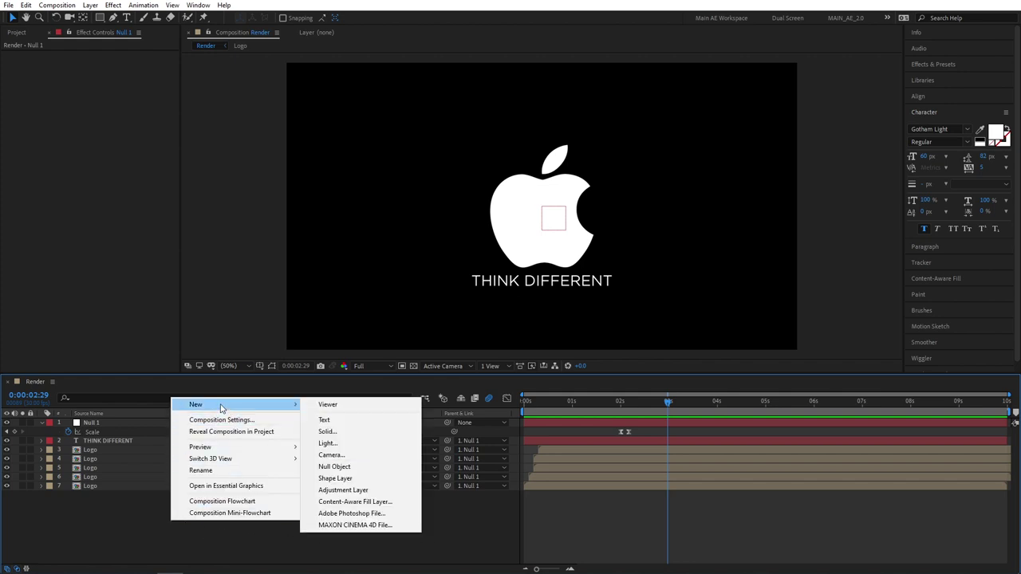
{"action": "left_click", "coordinate": [330, 435]}
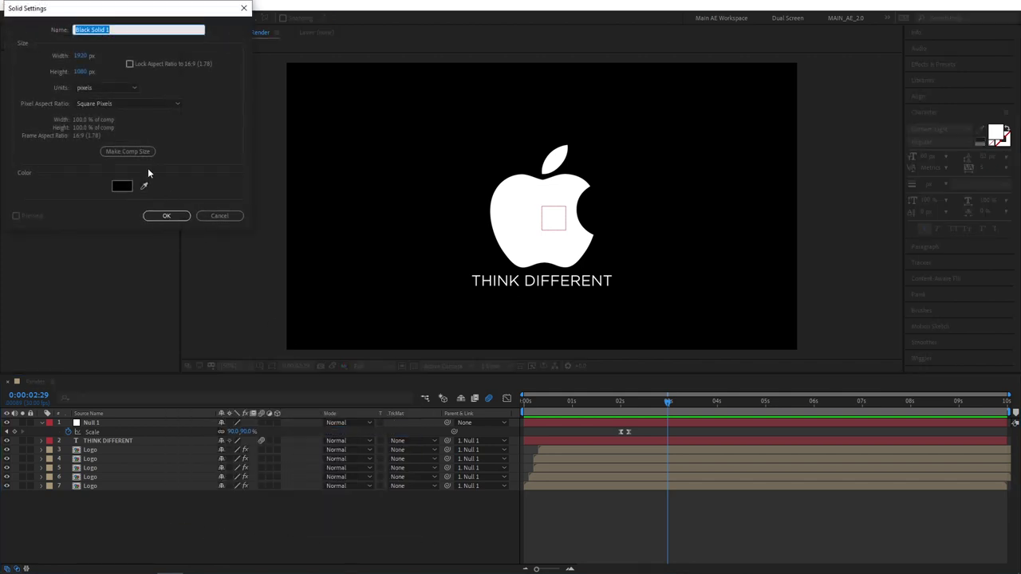
{"action": "type", "text": "BG"}
{"action": "left_click", "coordinate": [122, 185]}
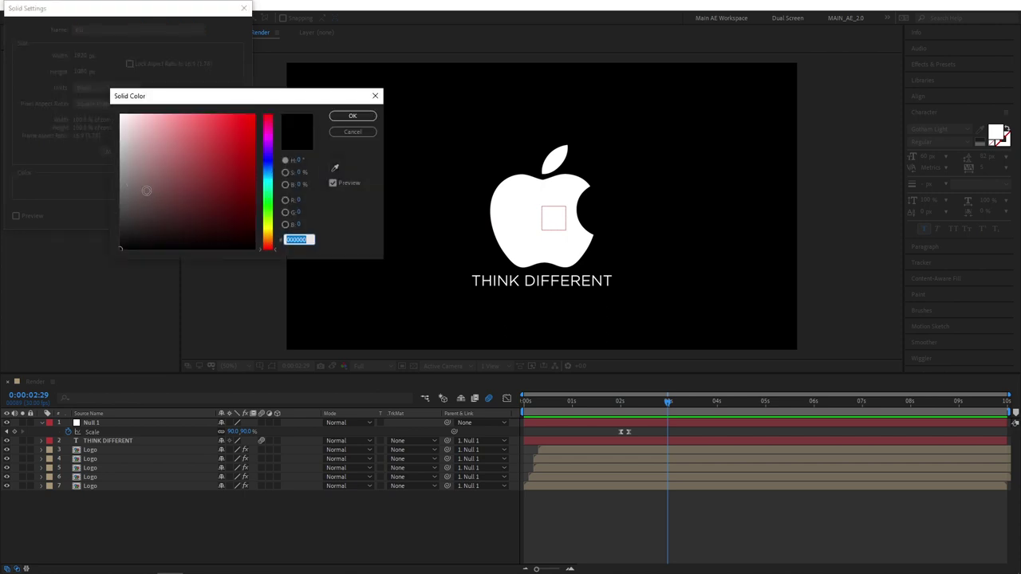
{"action": "mouse_move", "coordinate": [157, 179]}
{"action": "left_mouse_down"}
{"action": "mouse_move", "coordinate": [207, 110]}
{"action": "mouse_move", "coordinate": [198, 104]}
{"action": "left_mouse_up"}
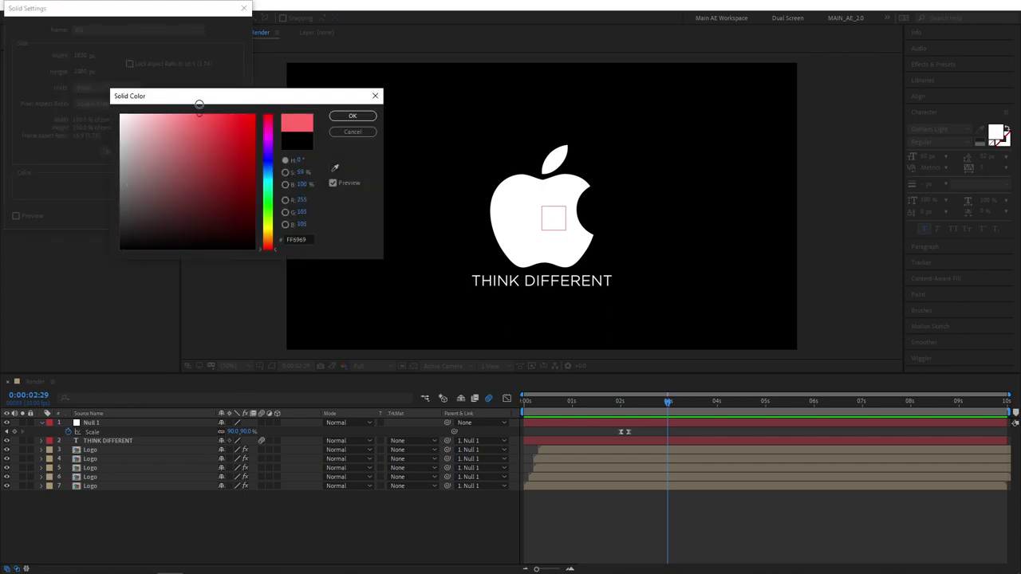
{"action": "left_click", "coordinate": [351, 115]}
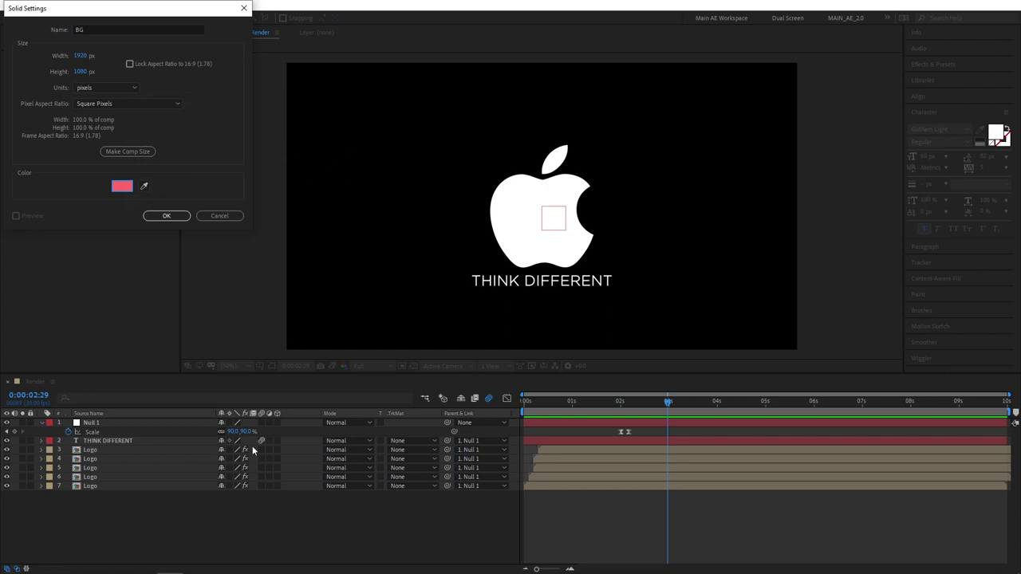
{"action": "left_click", "coordinate": [166, 215]}
{"action": "left_click_drag", "start_coordinate": [90, 423], "coordinate": [95, 505]}
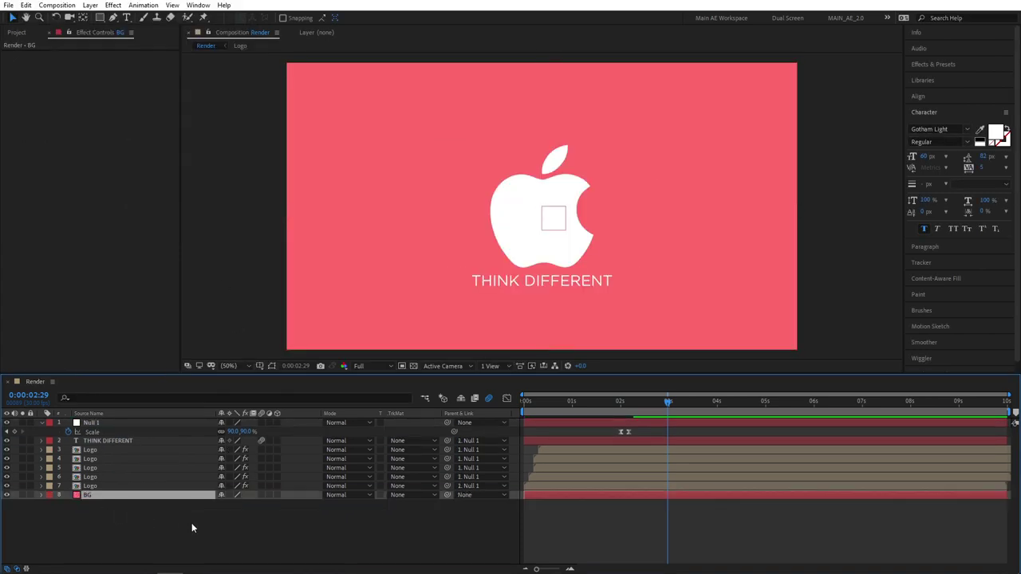
Pre-compose Null 1, THINK DIFFERENT and the five Logo layers into a composition named Animation.
{"action": "left_click", "coordinate": [192, 523]}
{"action": "left_click", "coordinate": [90, 486]}
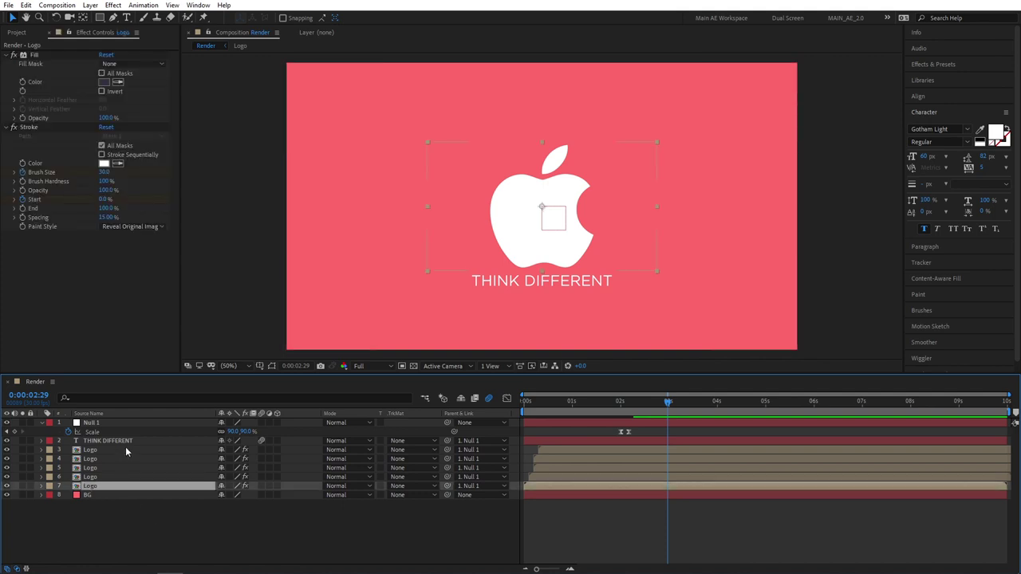
{"action": "left_click", "coordinate": [92, 422], "text": "shift"}
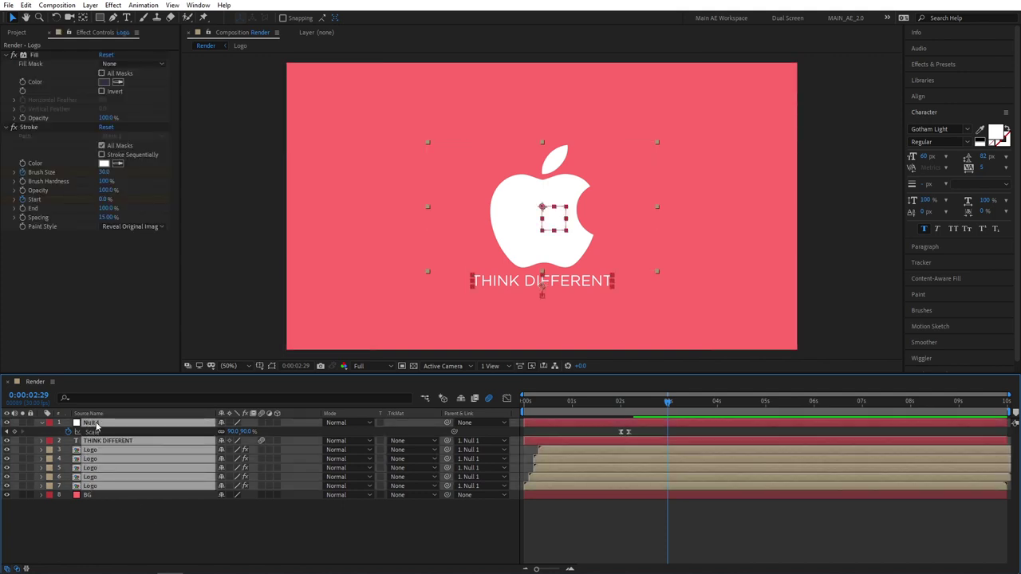
{"action": "right_click", "coordinate": [97, 428]}
{"action": "left_click", "coordinate": [145, 365]}
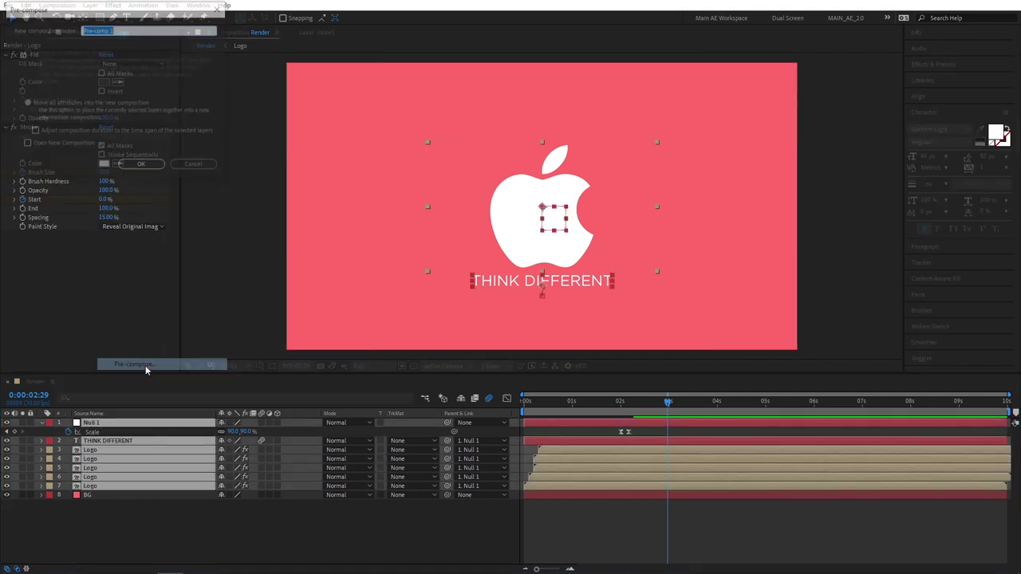
{"action": "type", "text": "Animation"}
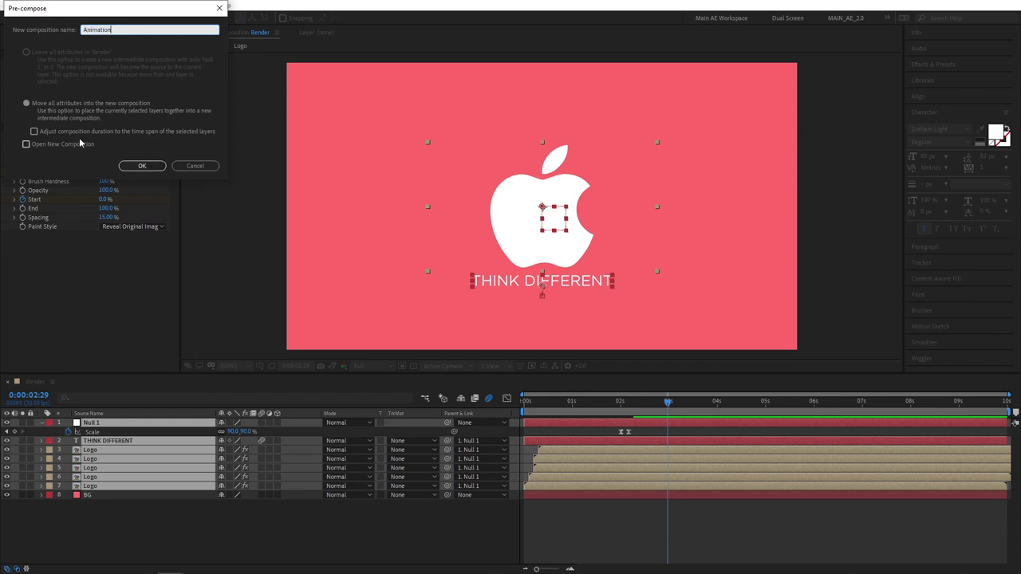
{"action": "left_click", "coordinate": [27, 103]}
{"action": "left_click", "coordinate": [142, 165]}
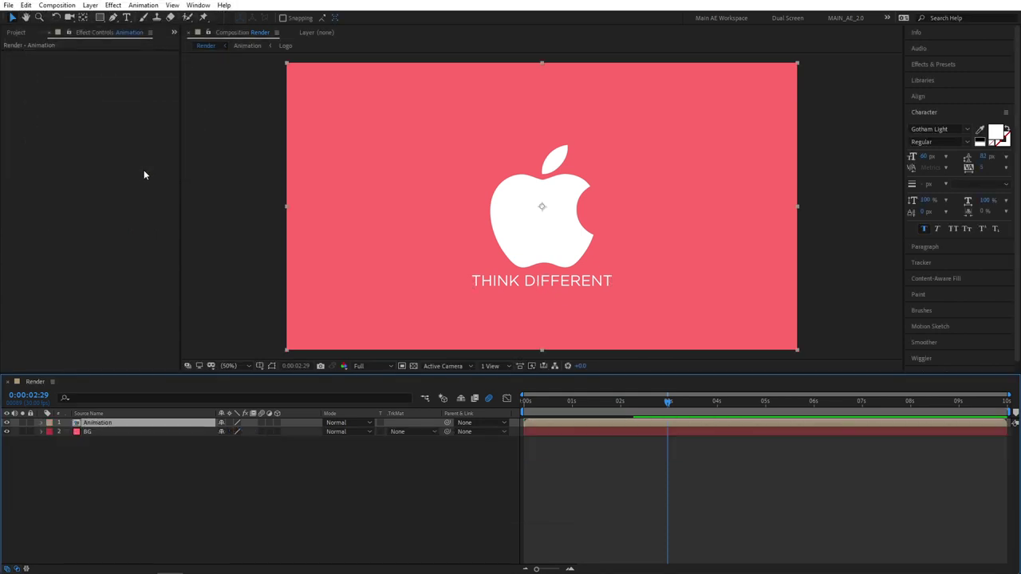
{"action": "left_click", "coordinate": [138, 500]}
Duplicate the Animation layer and give the lower copy a black (000000) Fill effect.
{"action": "left_click", "coordinate": [134, 424]}
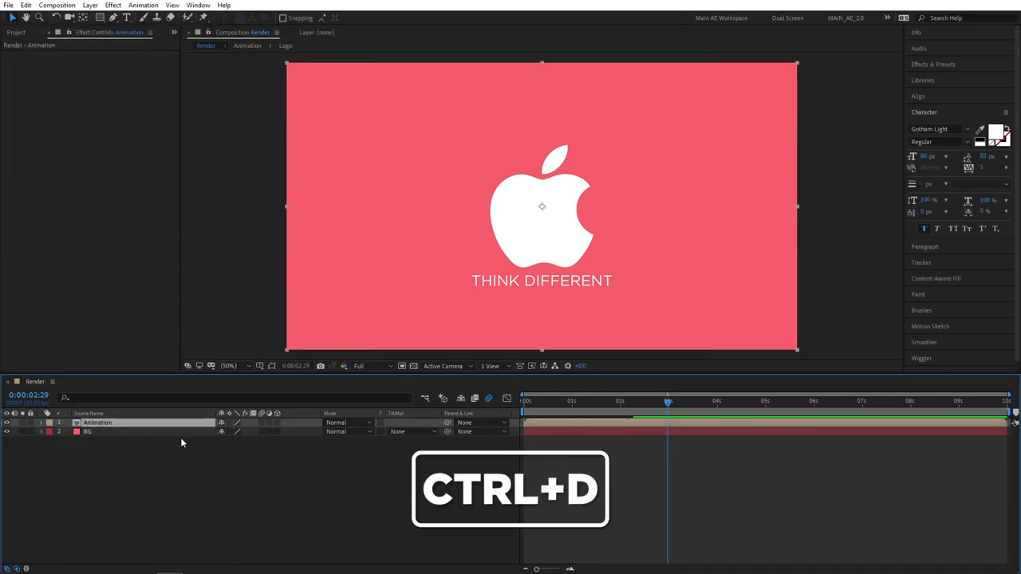
{"action": "key", "text": "ctrl+d"}
{"action": "left_click", "coordinate": [101, 436]}
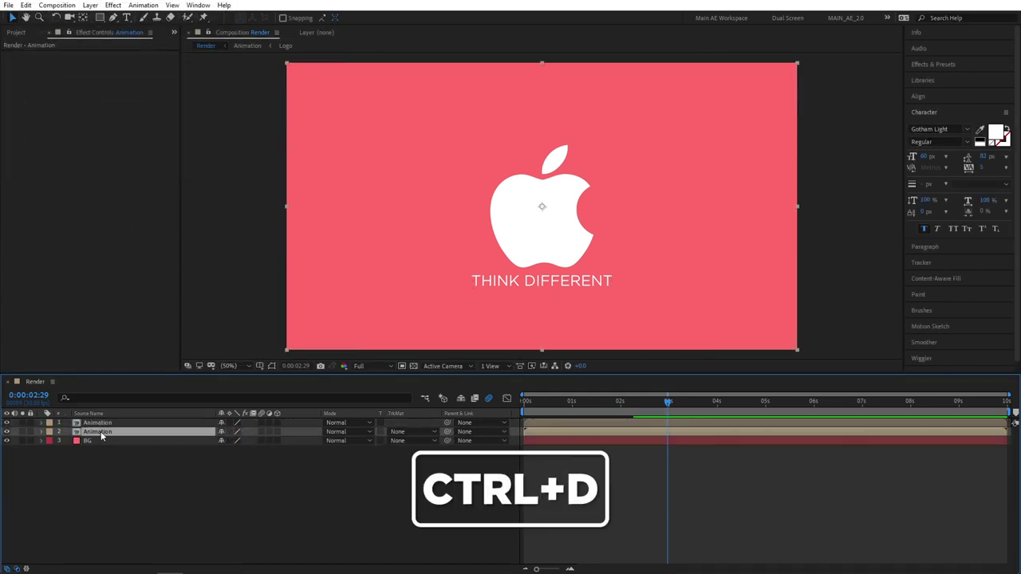
{"action": "right_click", "coordinate": [107, 435]}
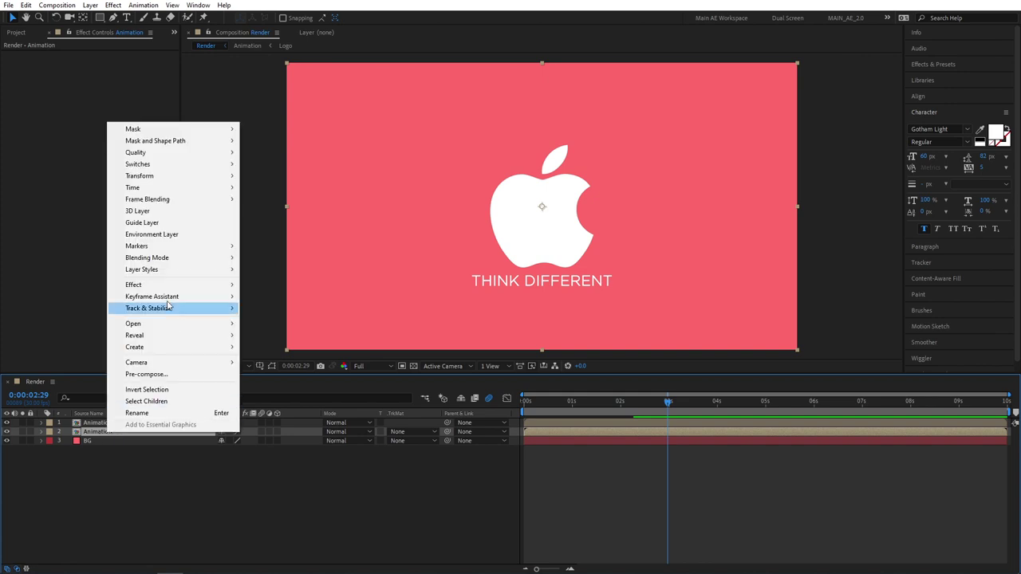
{"action": "mouse_move", "coordinate": [164, 284]}
{"action": "mouse_move", "coordinate": [275, 255]}
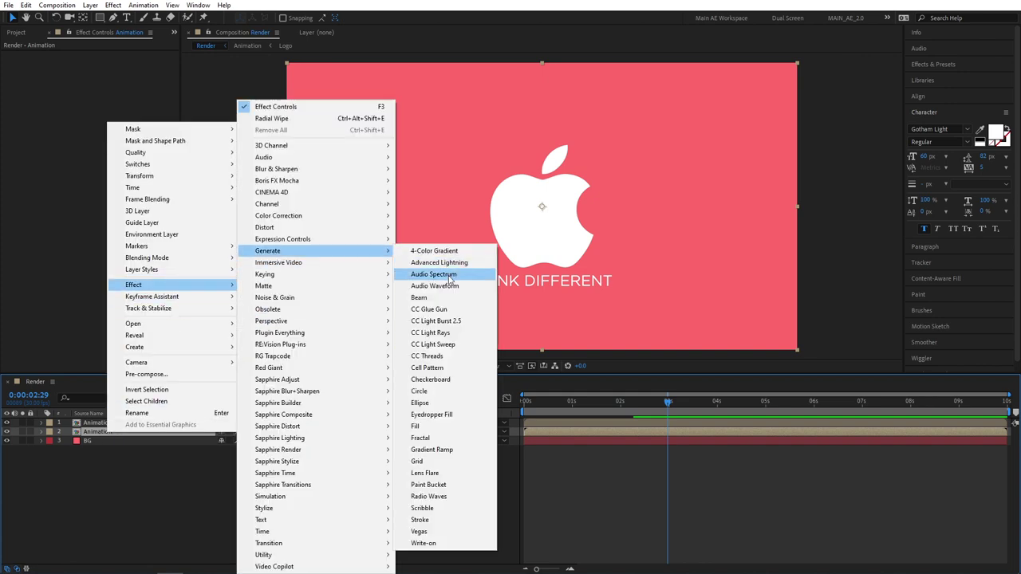
{"action": "left_click", "coordinate": [418, 426]}
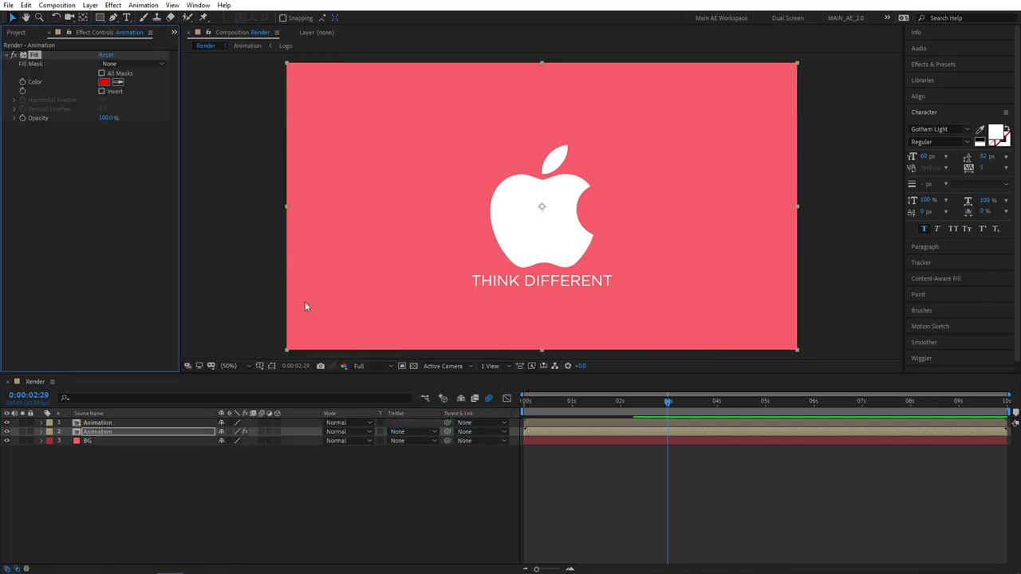
{"action": "left_click", "coordinate": [104, 82]}
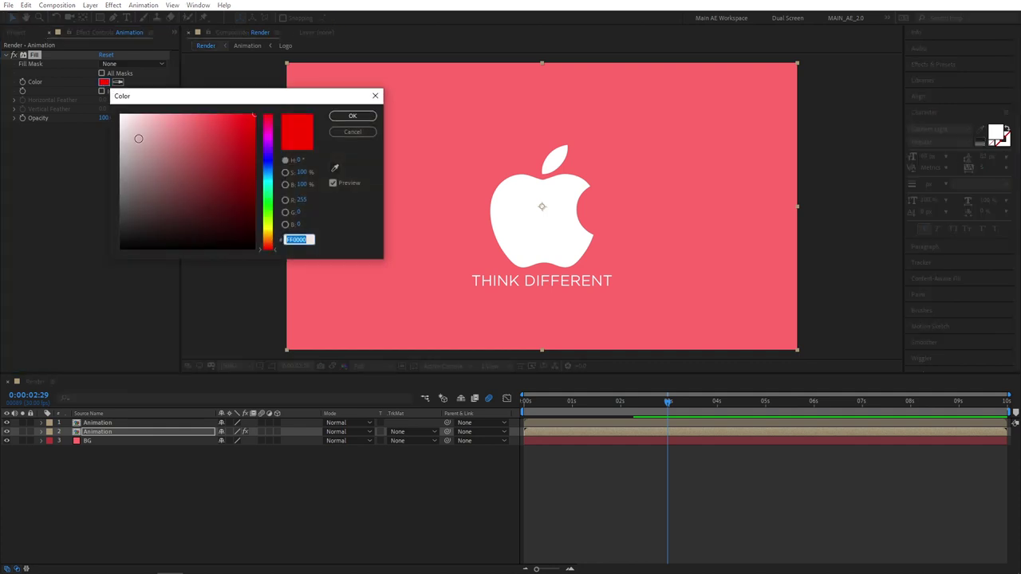
{"action": "type", "text": "000000"}
{"action": "left_click", "coordinate": [352, 117]}
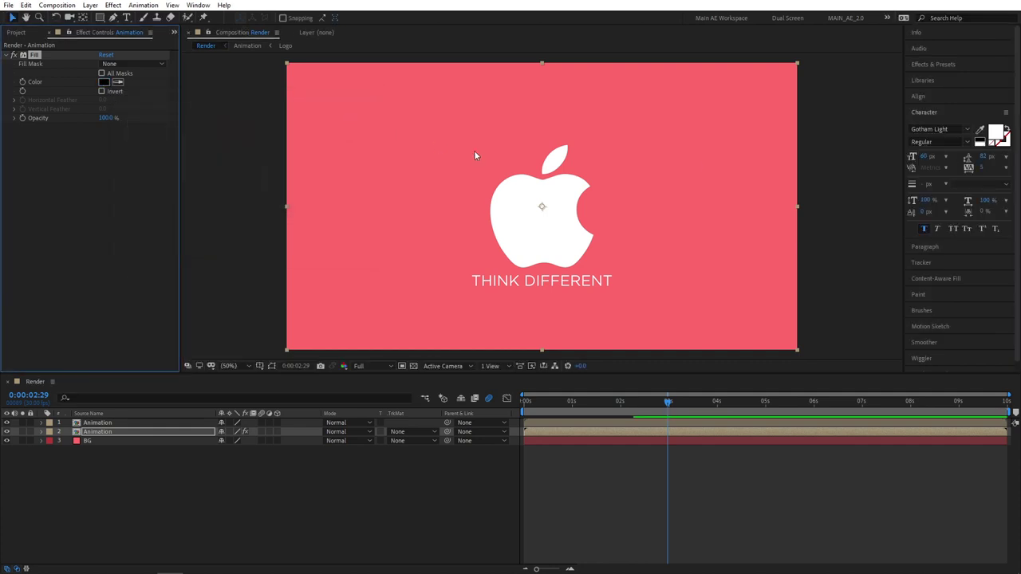
Apply CC Radial Fast Blur to the black copy, centred at top-left with Amount 95.
{"action": "left_click", "coordinate": [933, 64]}
{"action": "left_click", "coordinate": [938, 78]}
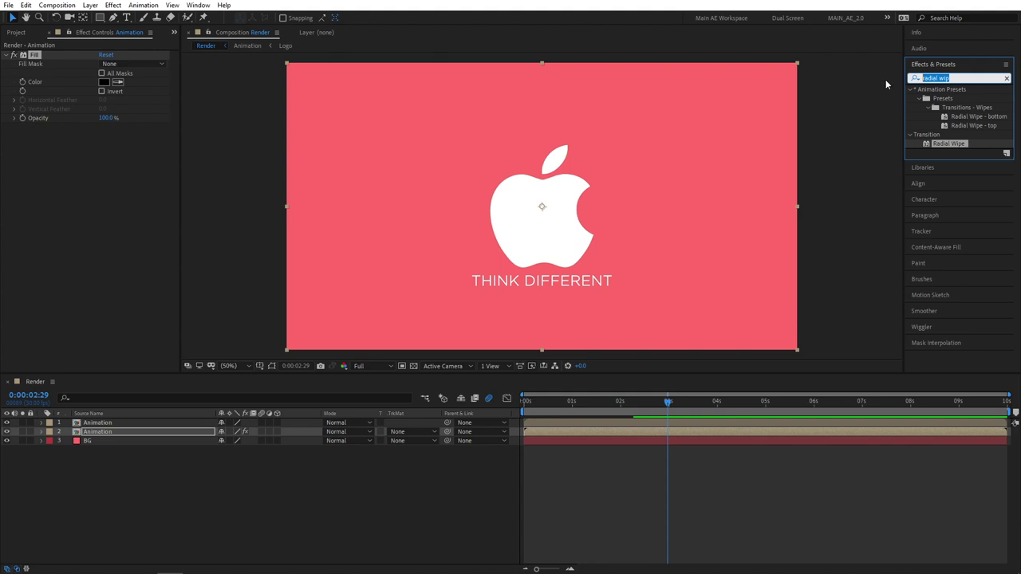
{"action": "type", "text": "radial"}
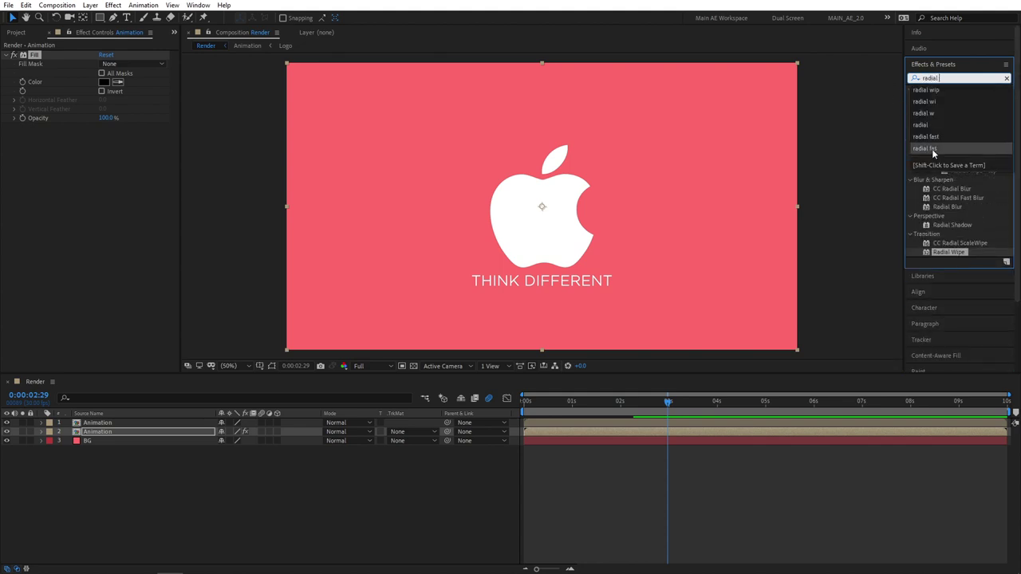
{"action": "left_click_drag", "start_coordinate": [972, 199], "coordinate": [109, 435]}
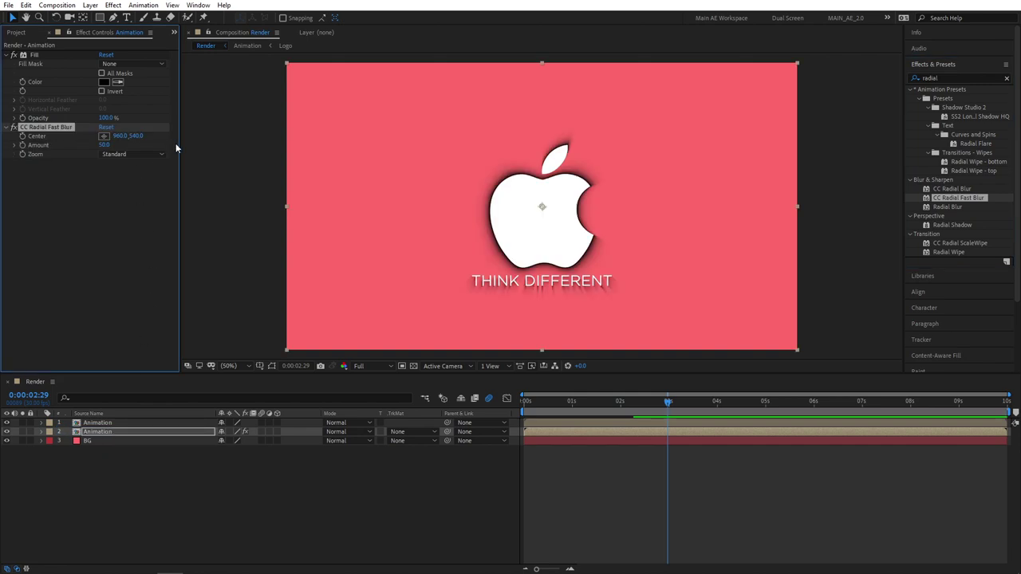
{"action": "left_click", "coordinate": [104, 136]}
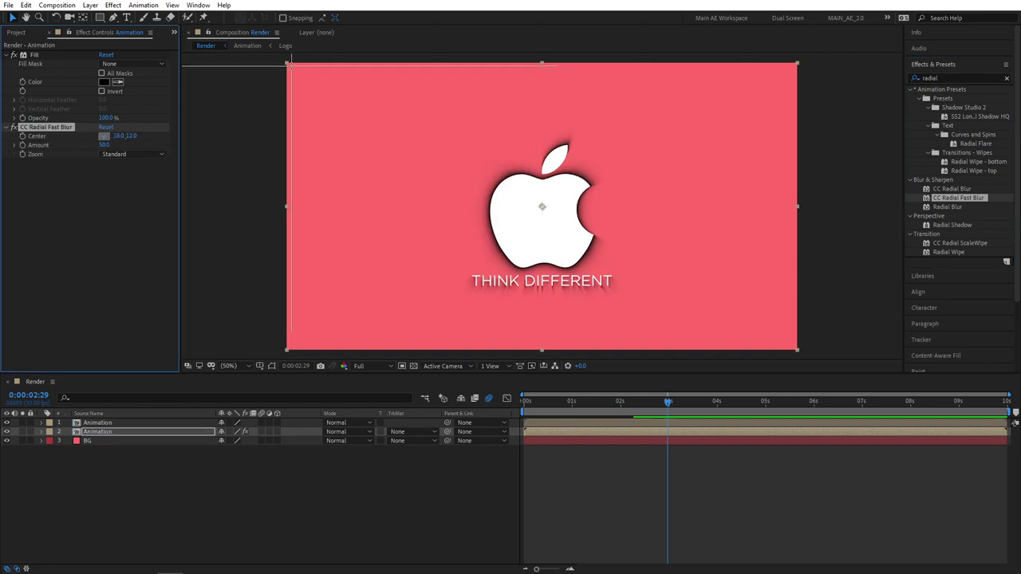
{"action": "left_click", "coordinate": [291, 64]}
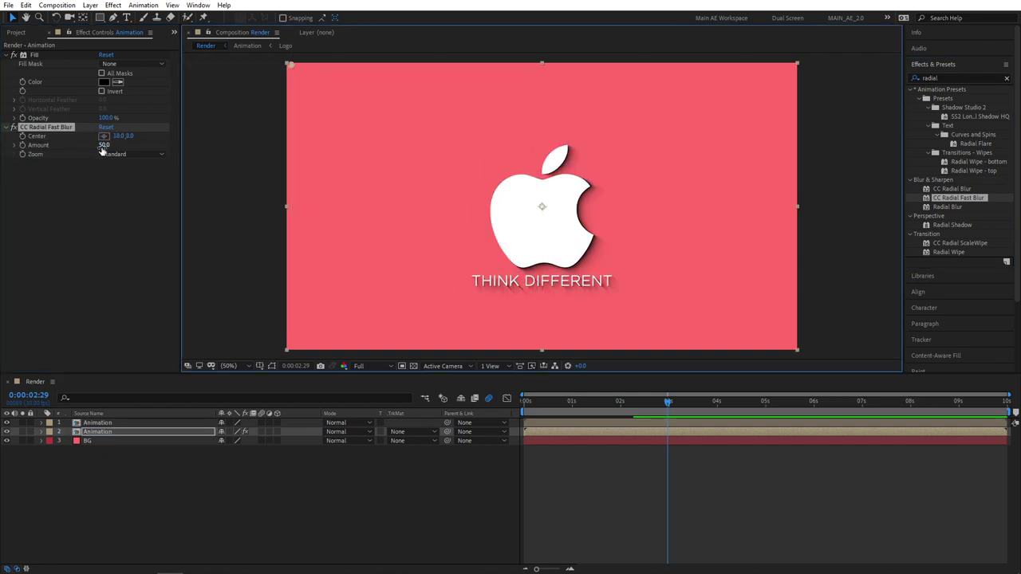
{"action": "left_click_drag", "start_coordinate": [103, 146], "coordinate": [132, 149]}
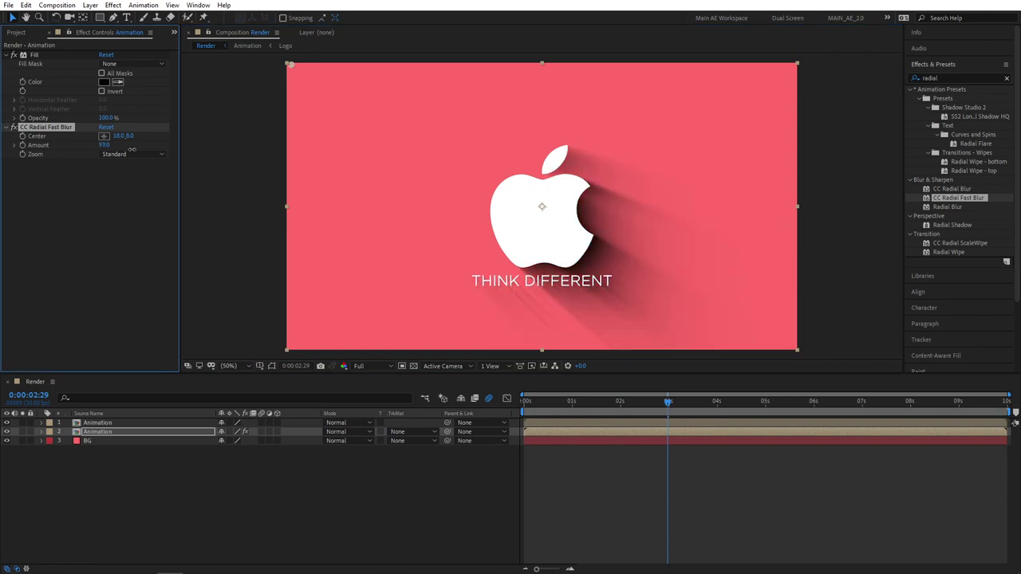
{"action": "left_click", "coordinate": [105, 145]}
{"action": "type", "text": "95"}
{"action": "key", "text": "Return"}
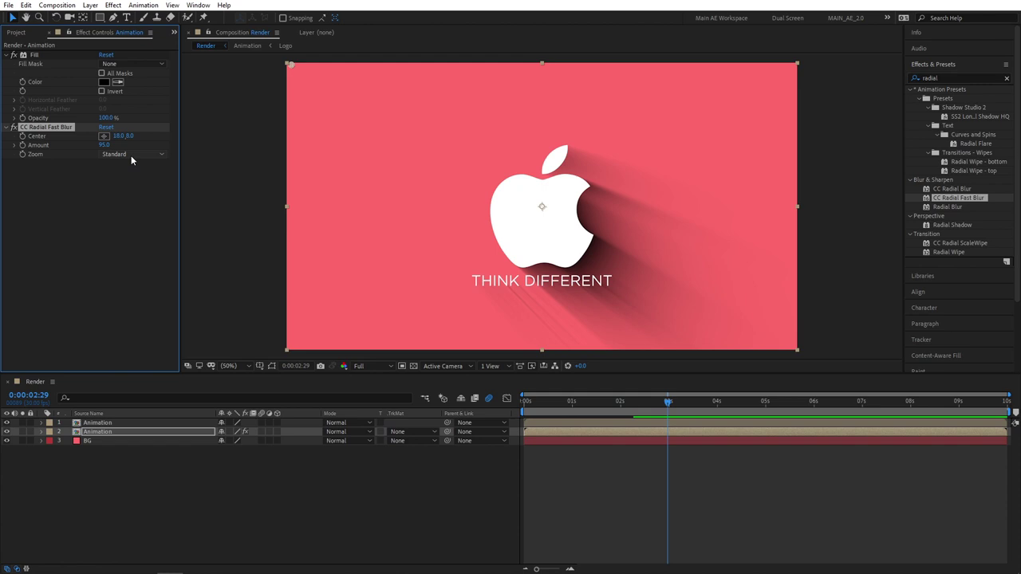
{"action": "left_click_drag", "start_coordinate": [599, 410], "coordinate": [525, 411]}
Raise the shadow's CC Radial Fast Blur Amount from 95 to 97 and replay the animation.
{"action": "key", "text": "space"}
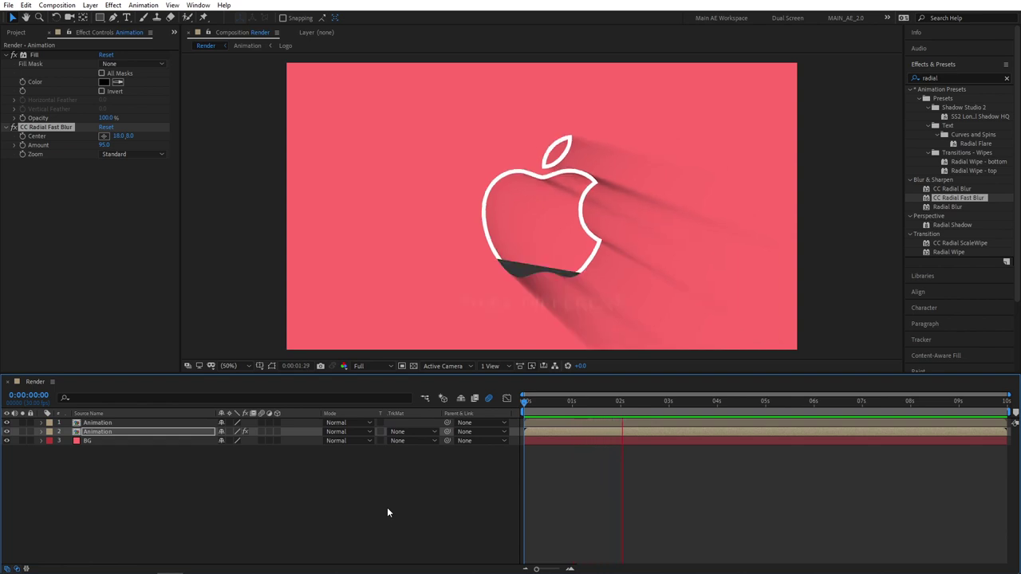
{"action": "key", "text": "space"}
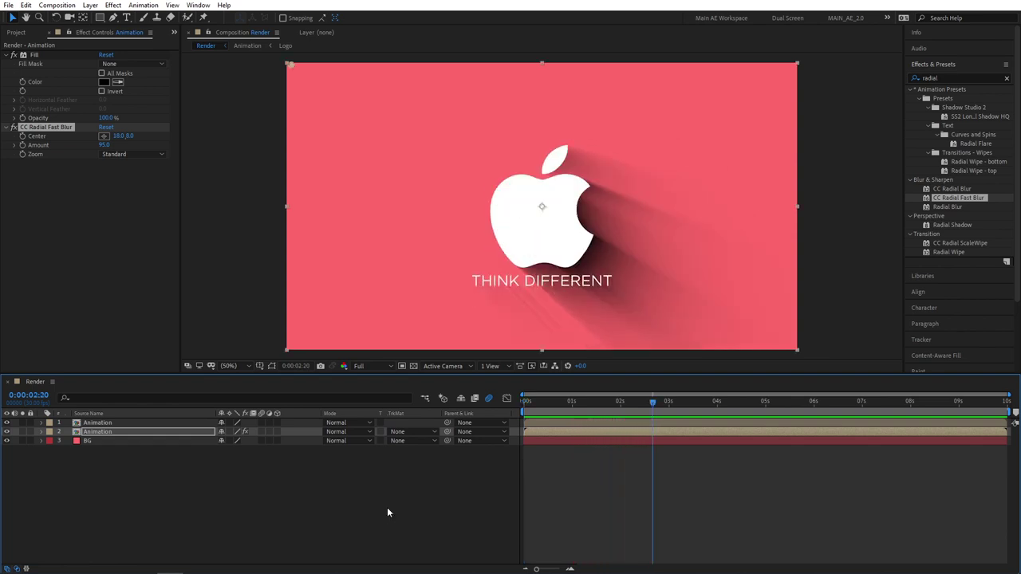
{"action": "left_click_drag", "start_coordinate": [104, 146], "coordinate": [116, 144]}
{"action": "left_click", "coordinate": [107, 145]}
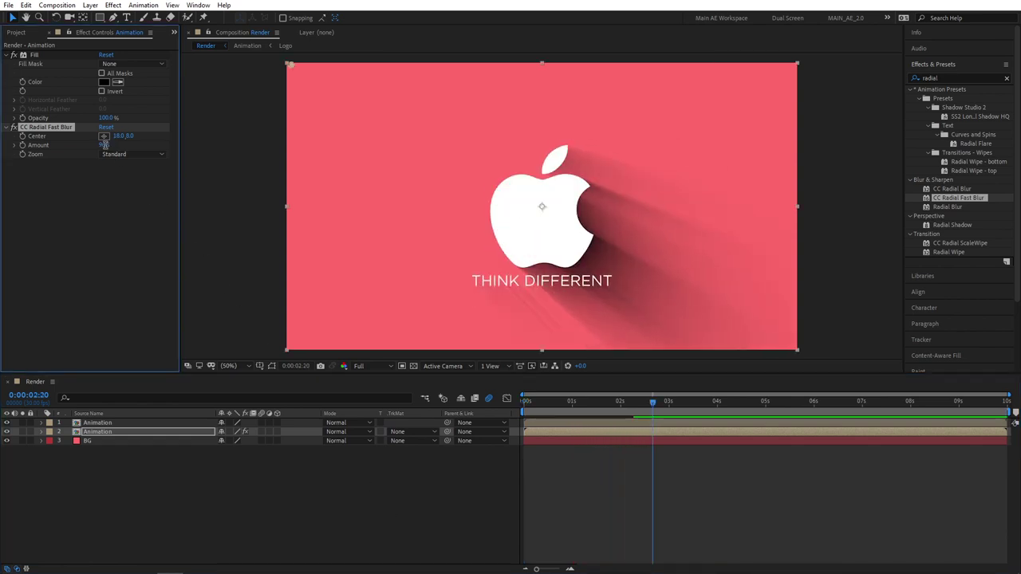
{"action": "type", "text": "97"}
{"action": "key", "text": "Return"}
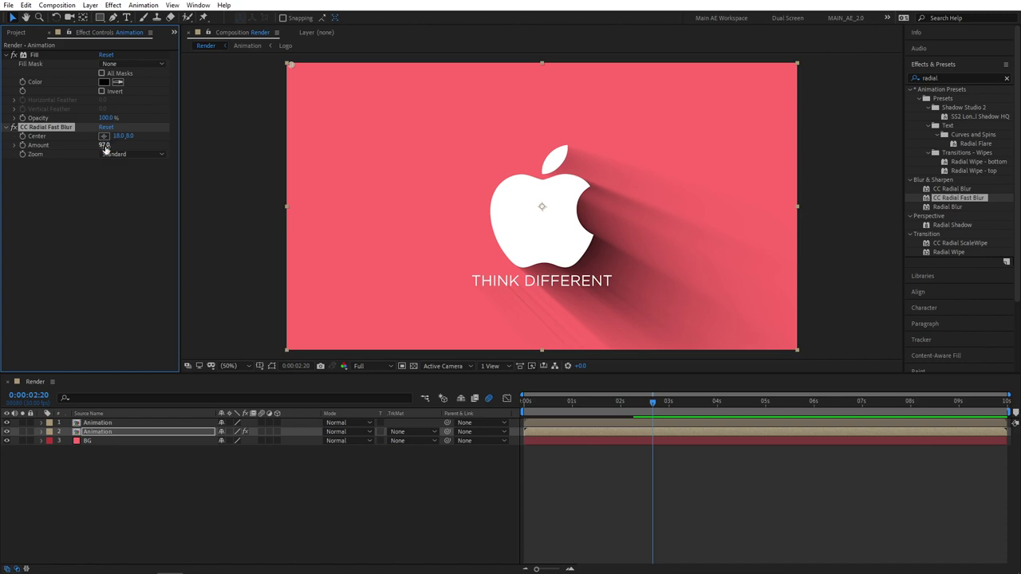
{"action": "left_click", "coordinate": [339, 488]}
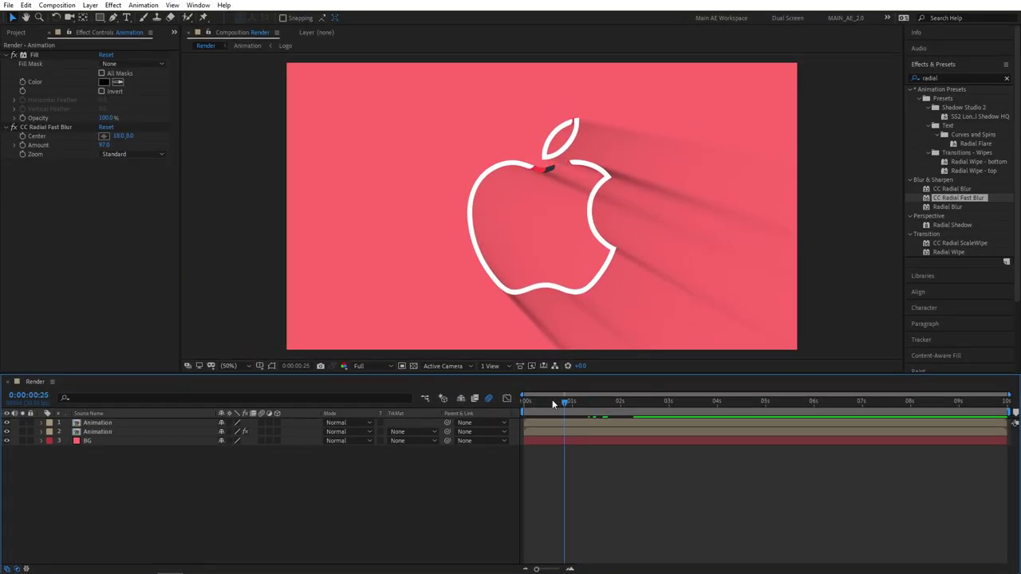
{"action": "key", "text": "space"}
{"action": "key", "text": "space"}
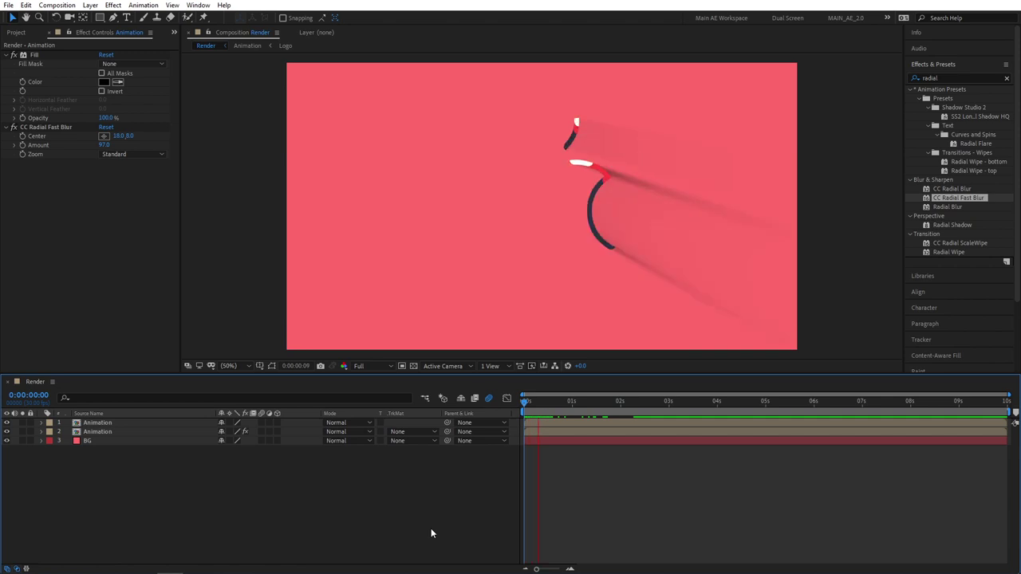